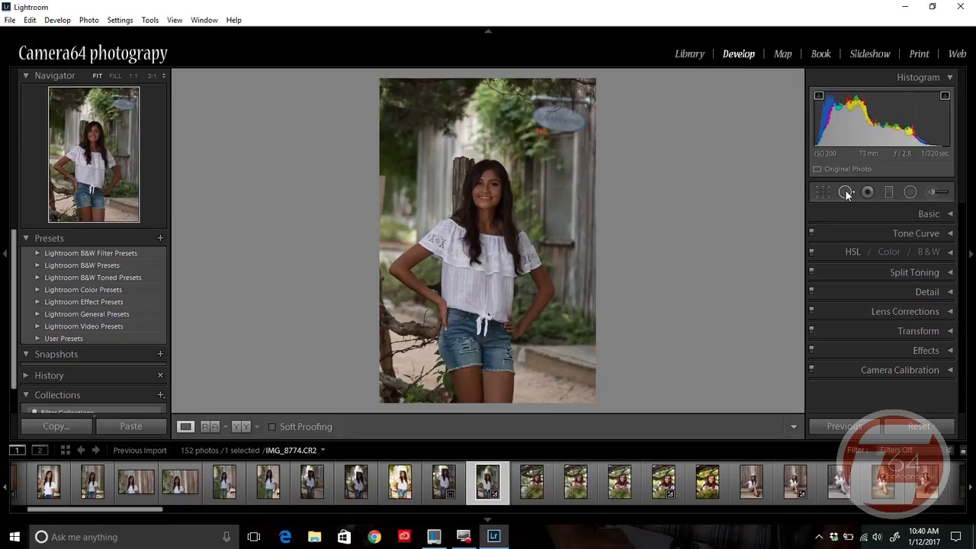
- Inspect the woman's facial skin at 1:1 zoom, then return to the full photo
{"action": "left_click", "coordinate": [492, 189]}
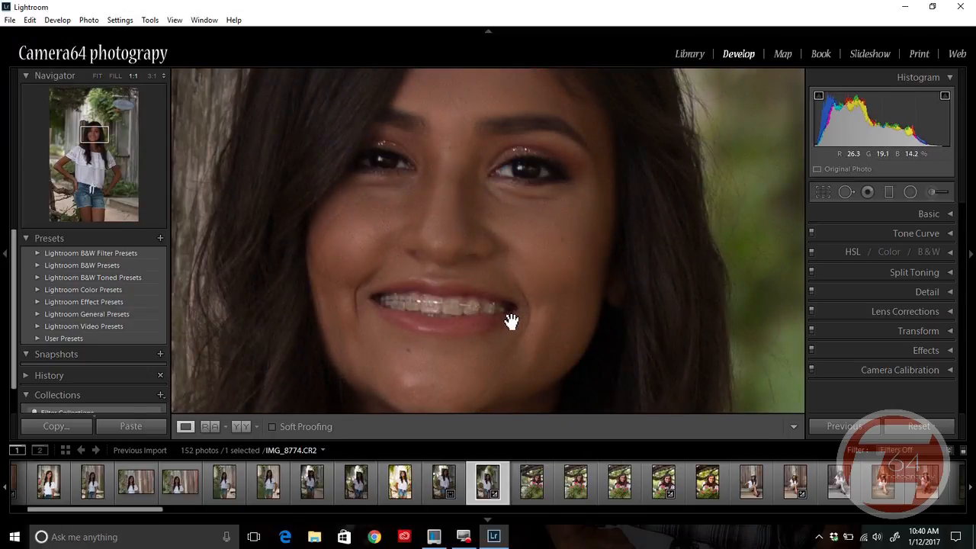
{"action": "left_click_drag", "start_coordinate": [510, 321], "coordinate": [533, 245]}
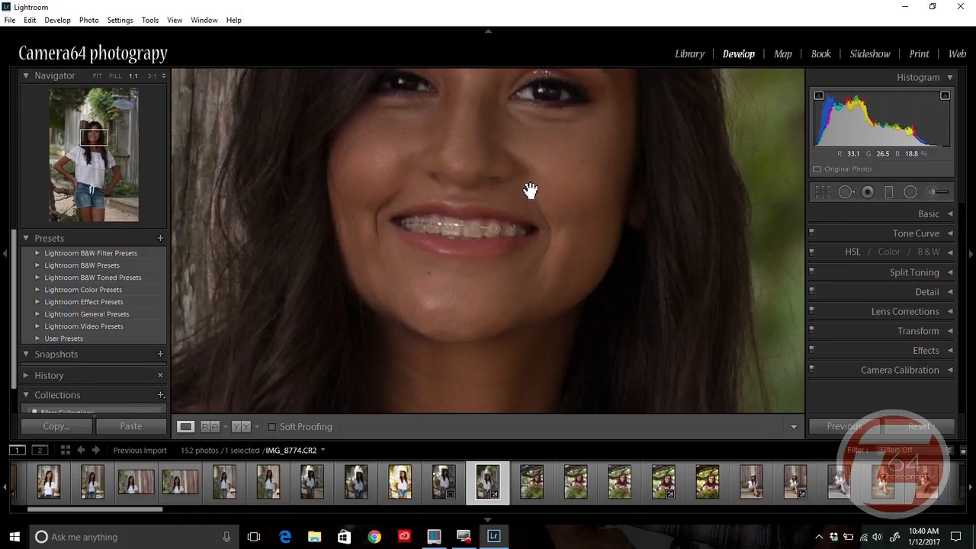
{"action": "left_click_drag", "start_coordinate": [532, 178], "coordinate": [508, 252]}
{"action": "mouse_move", "coordinate": [506, 190]}
{"action": "left_mouse_down"}
{"action": "mouse_move", "coordinate": [483, 260]}
{"action": "mouse_move", "coordinate": [493, 176]}
{"action": "left_mouse_up"}
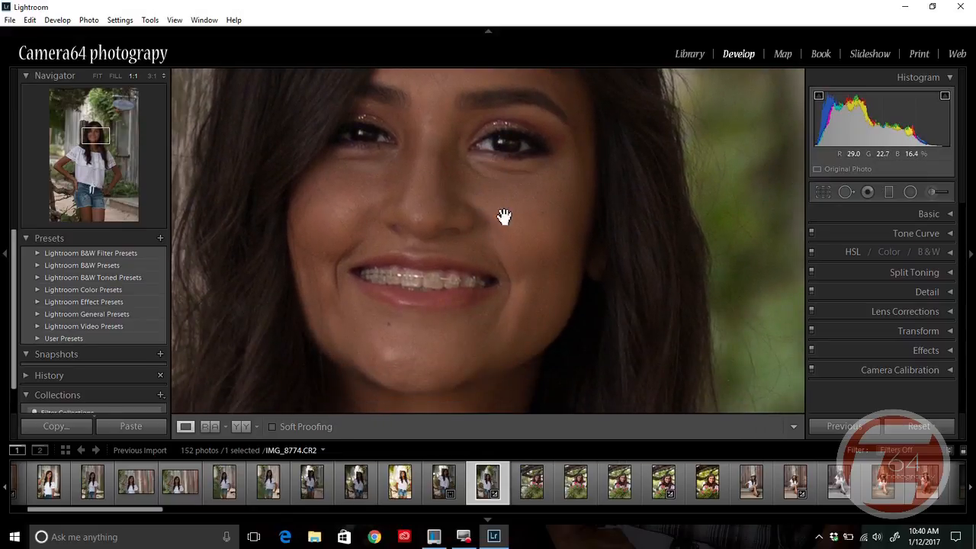
{"action": "left_click_drag", "start_coordinate": [449, 279], "coordinate": [500, 231]}
{"action": "scroll", "coordinate": [465, 229], "scroll_direction": "up", "scroll_amount": 3}
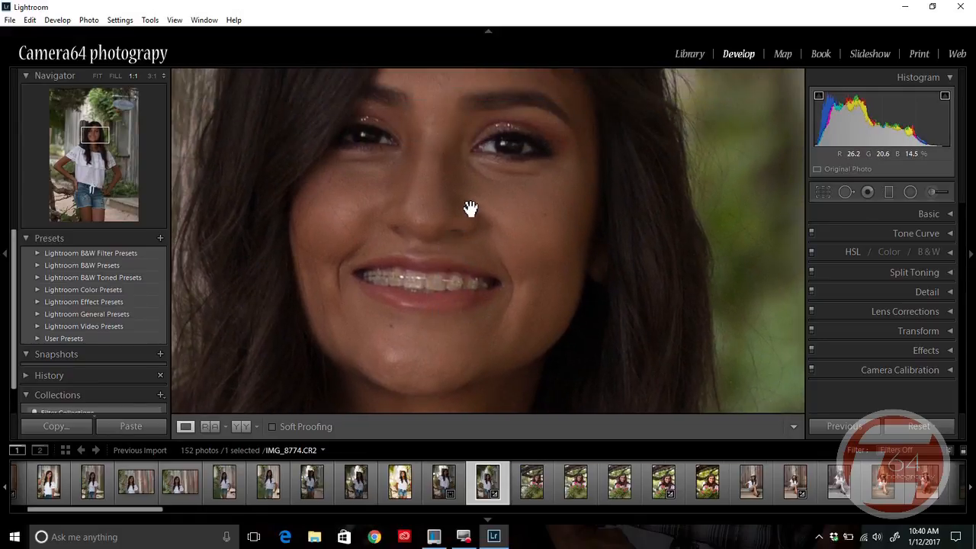
{"action": "left_click", "coordinate": [479, 235]}
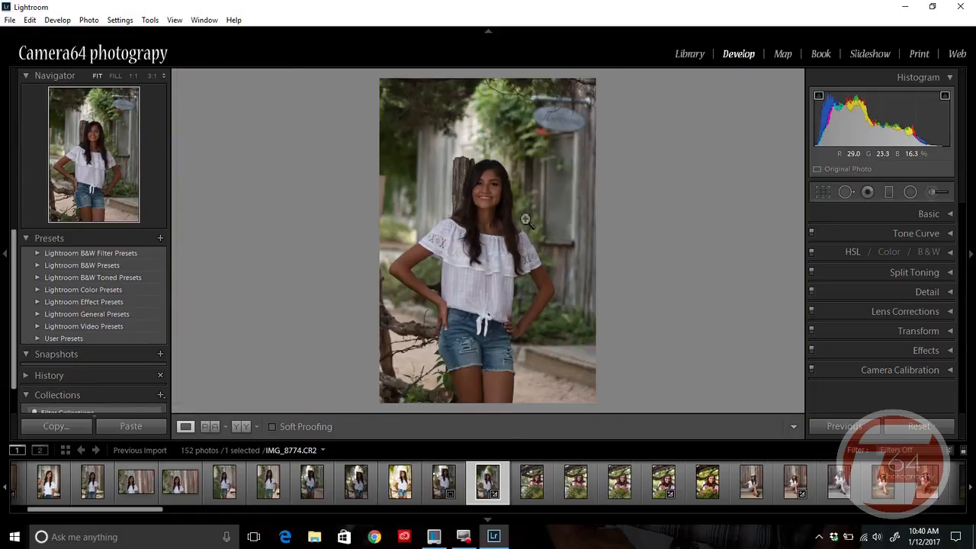
- Add a vertical graduated filter from the photo's right edge to the subject and set its exposure to −0.41
{"action": "left_click", "coordinate": [870, 193]}
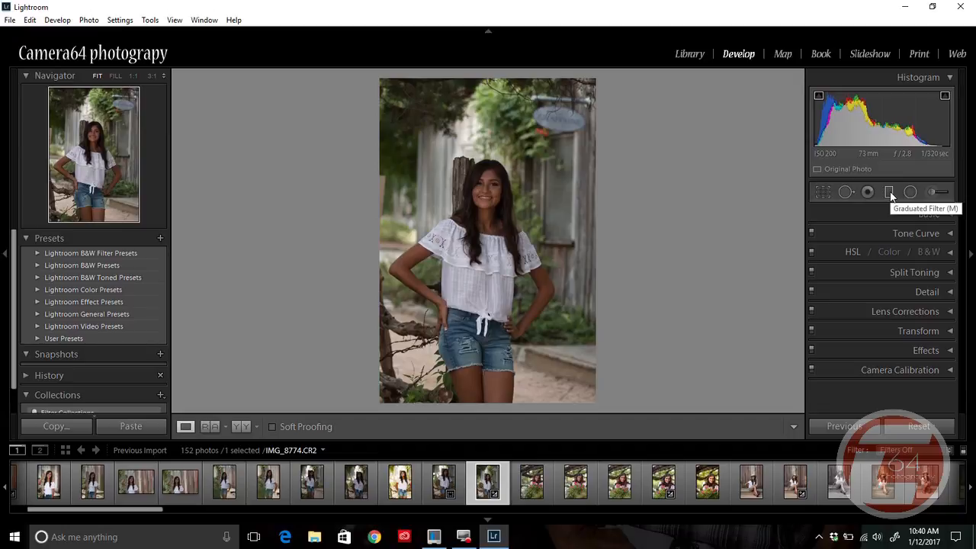
{"action": "left_click", "coordinate": [890, 192]}
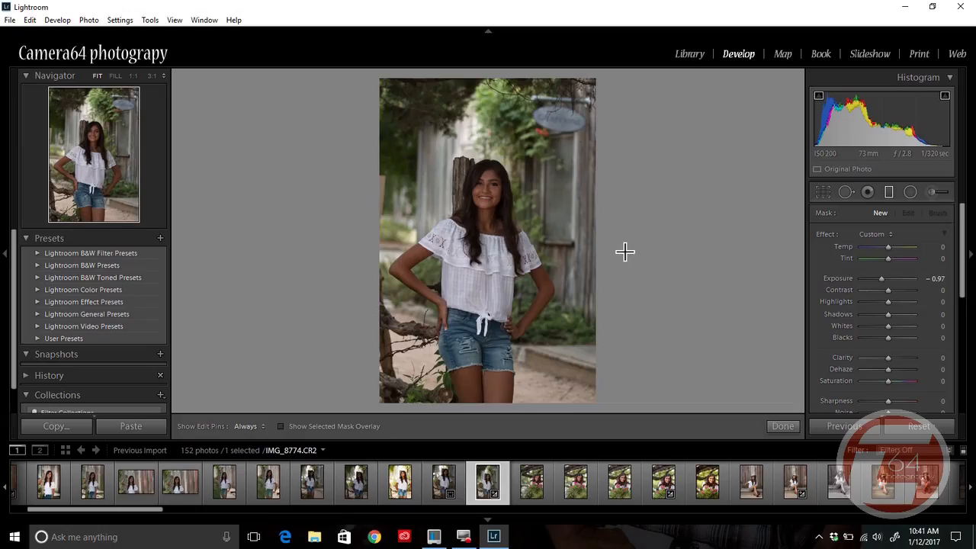
{"action": "left_click", "coordinate": [889, 193]}
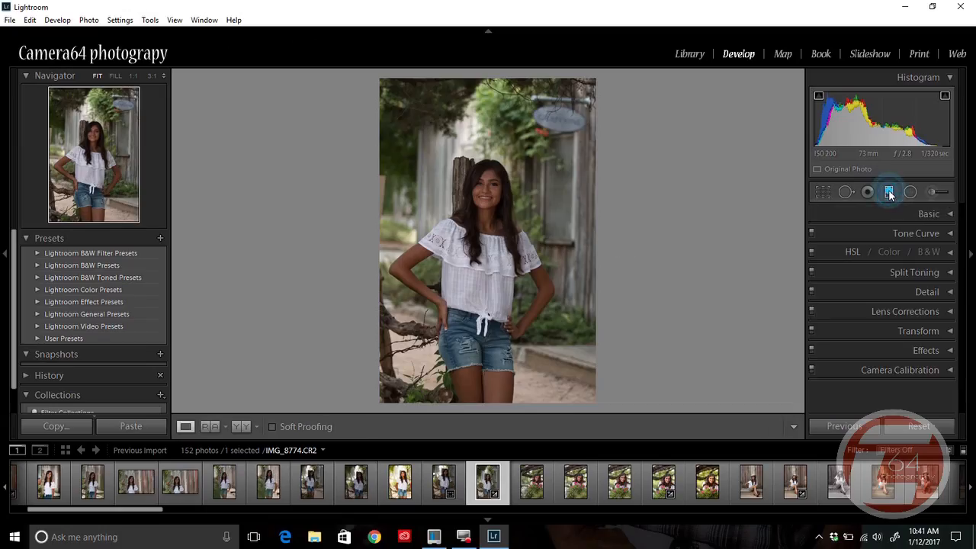
{"action": "left_click", "coordinate": [889, 193]}
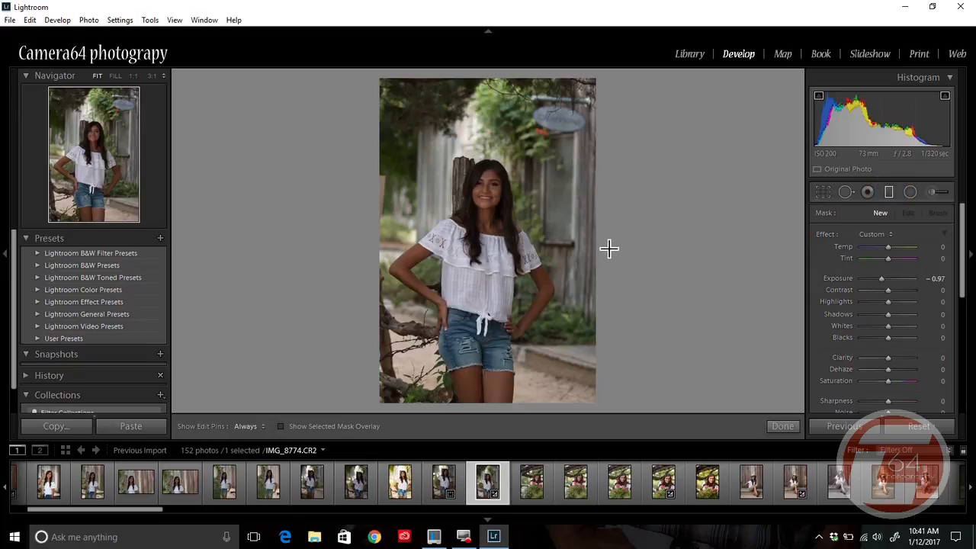
{"action": "left_click_drag", "start_coordinate": [609, 248], "coordinate": [495, 246]}
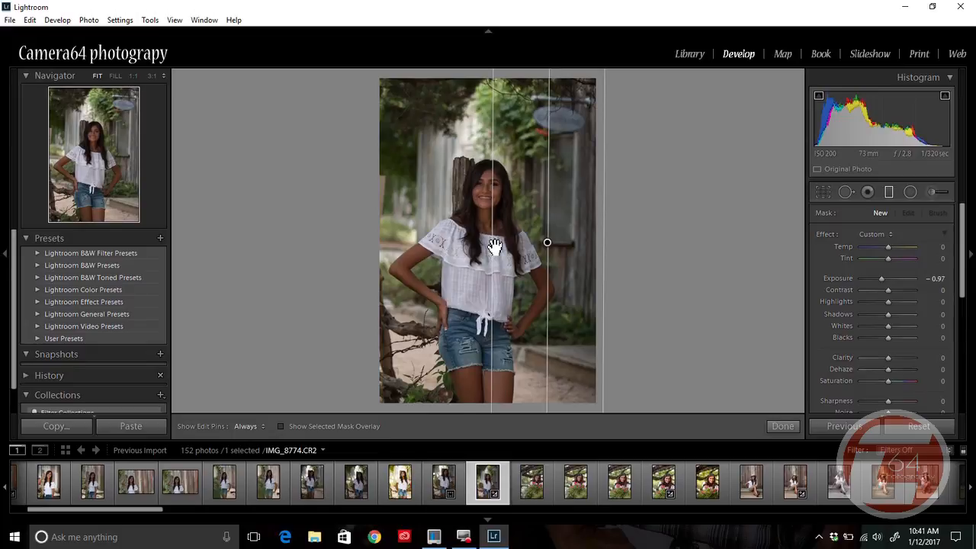
{"action": "left_click_drag", "start_coordinate": [495, 247], "coordinate": [495, 246]}
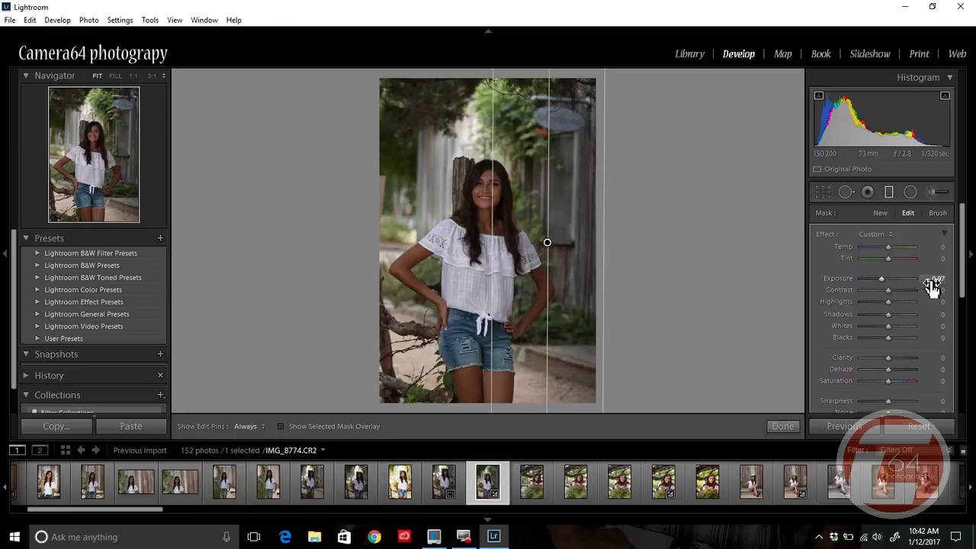
{"action": "left_click_drag", "start_coordinate": [883, 283], "coordinate": [877, 282]}
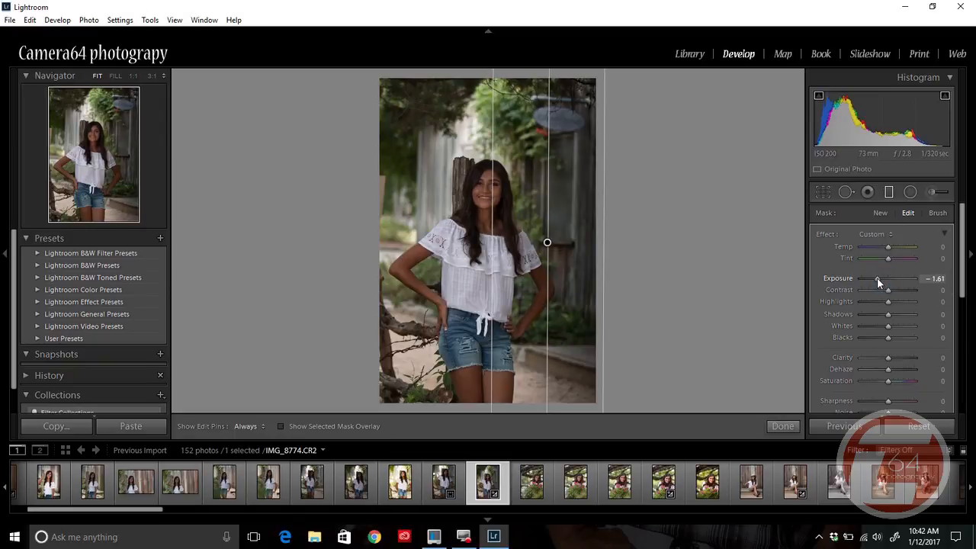
{"action": "left_click_drag", "start_coordinate": [877, 277], "coordinate": [885, 278]}
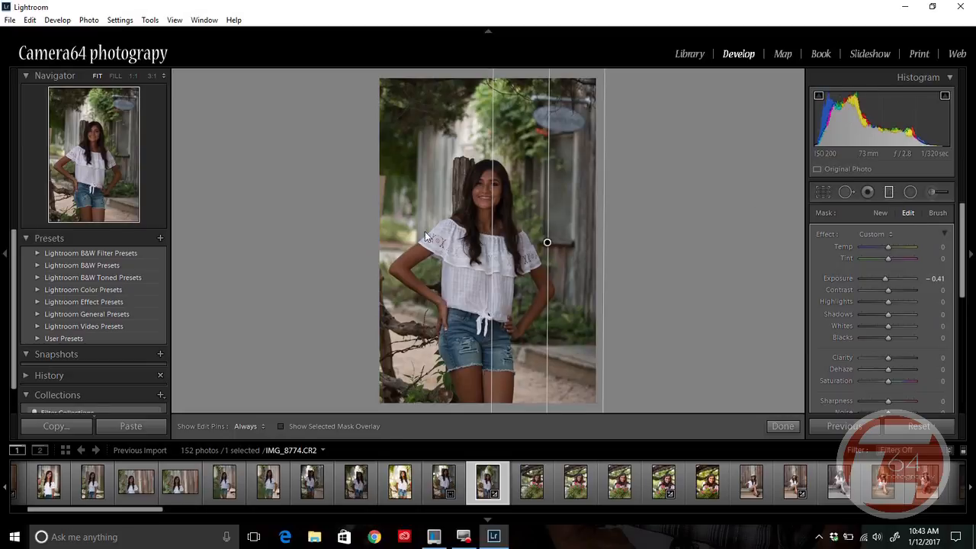
- Add a second graduated filter from the photo's left edge to the subject at −0.41 exposure and close the filter tool
{"action": "left_click", "coordinate": [372, 252]}
{"action": "left_click_drag", "start_coordinate": [371, 251], "coordinate": [497, 254]}
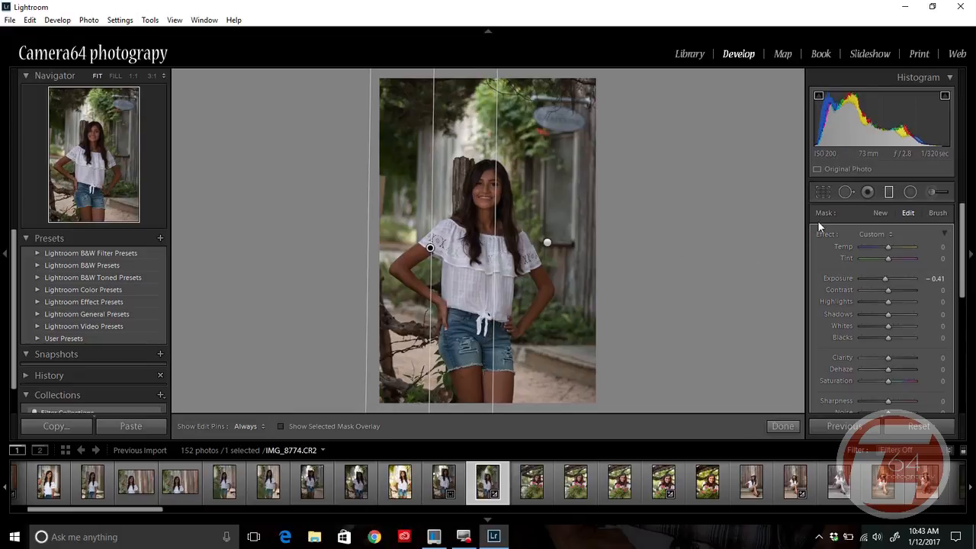
{"action": "left_click", "coordinate": [889, 193]}
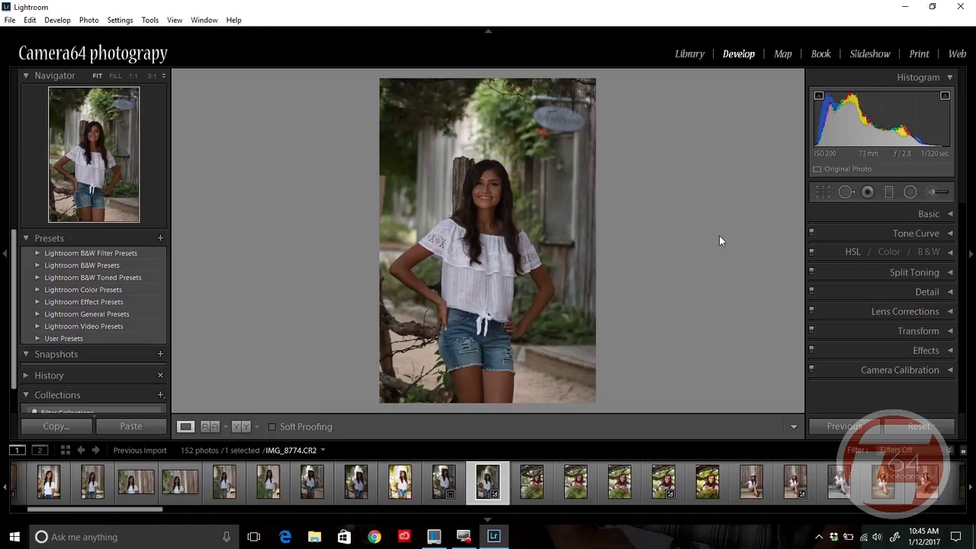
- Paint an adjustment brush over the bright background above the subject's head and set its exposure to −1.06
{"action": "left_click", "coordinate": [934, 195]}
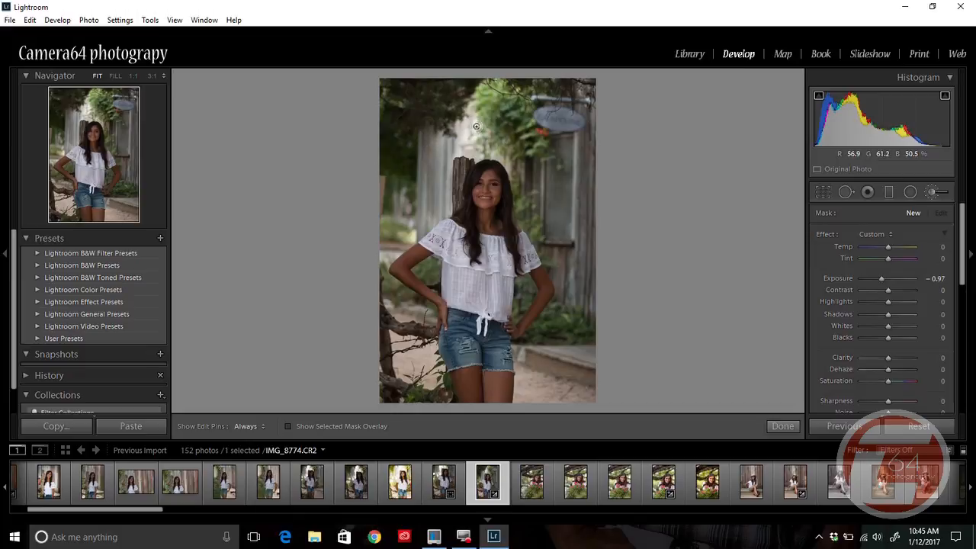
{"action": "left_click_drag", "start_coordinate": [462, 117], "coordinate": [467, 122]}
{"action": "key", "text": "h"}
{"action": "left_click", "coordinate": [448, 142]}
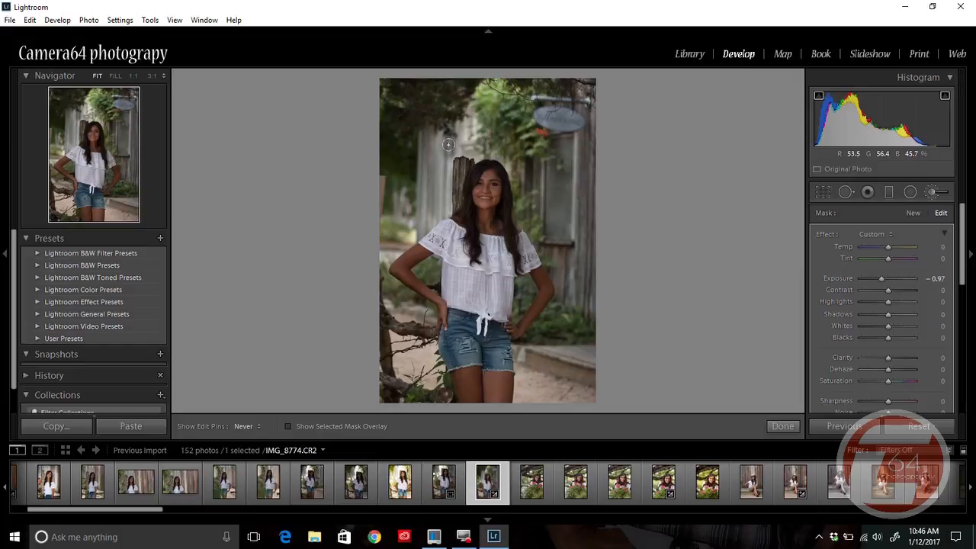
{"action": "left_click_drag", "start_coordinate": [467, 145], "coordinate": [519, 169]}
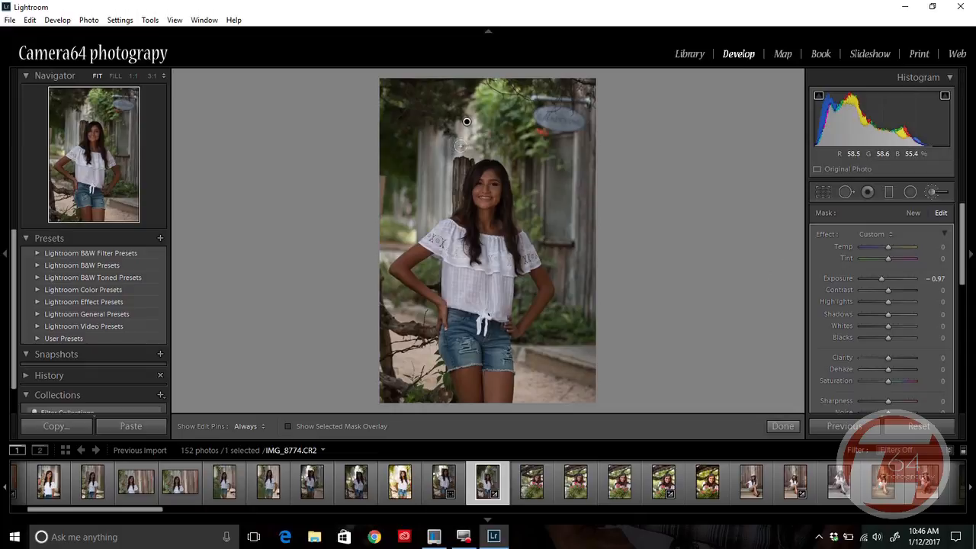
{"action": "right_click", "coordinate": [444, 150]}
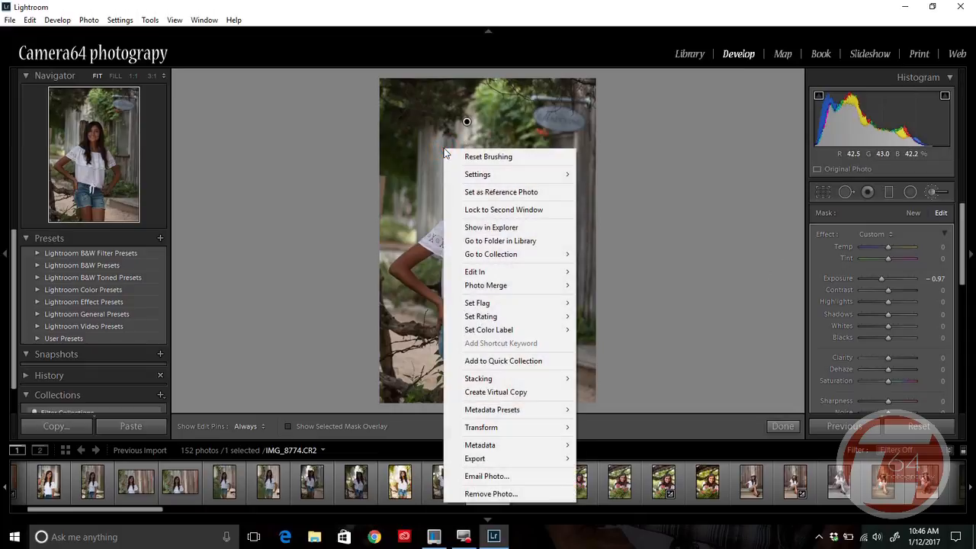
{"action": "left_click", "coordinate": [513, 158]}
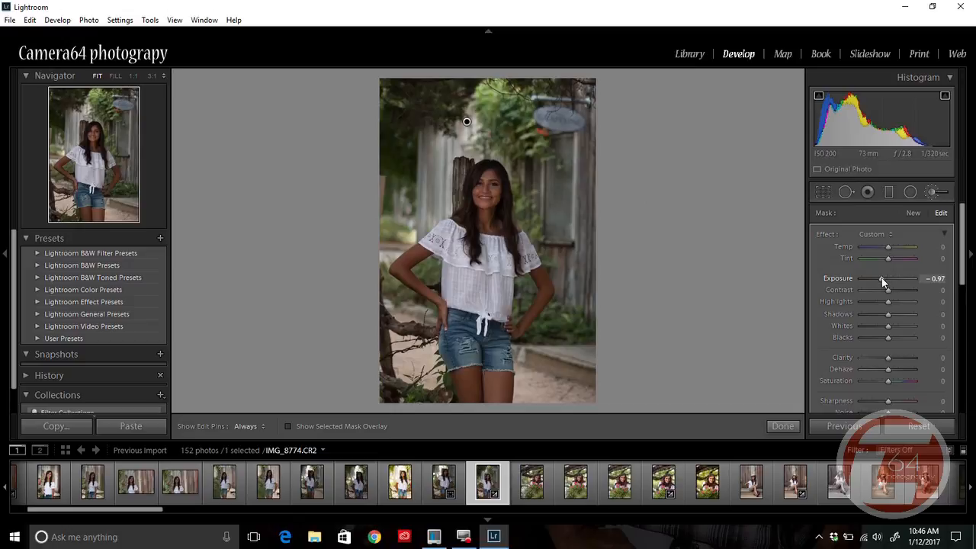
{"action": "left_click_drag", "start_coordinate": [882, 279], "coordinate": [859, 281]}
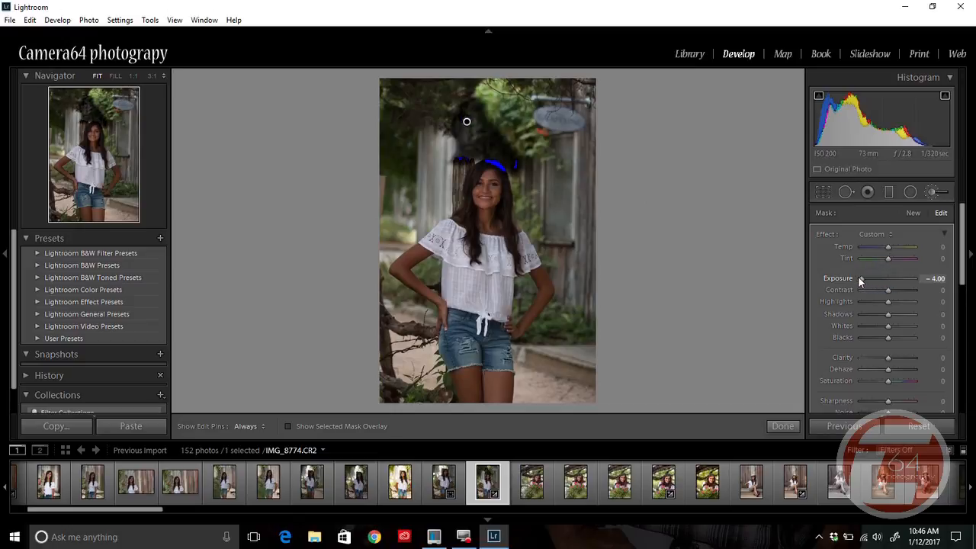
{"action": "left_click_drag", "start_coordinate": [862, 279], "coordinate": [881, 282]}
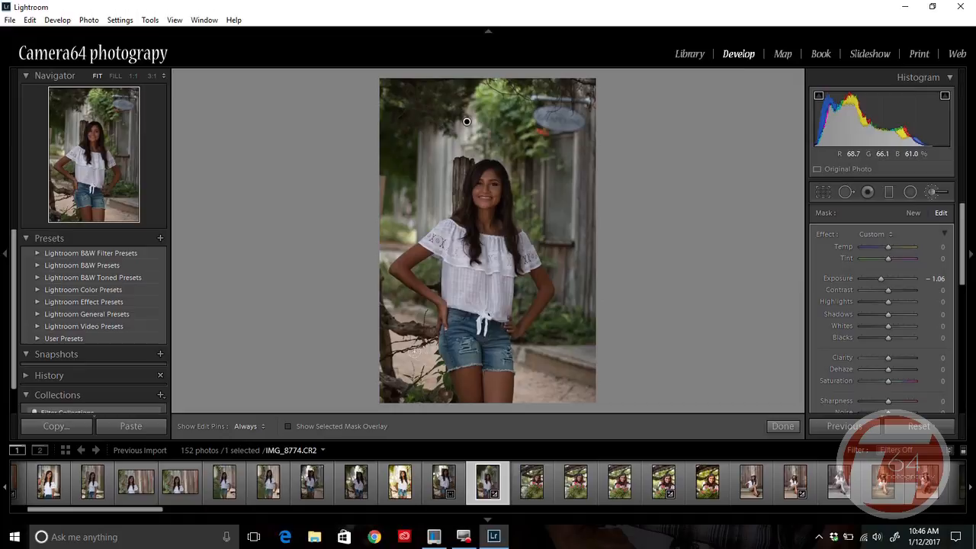
- Paint a new brush adjustment over the bright sandy ground beside the branches, set its exposure to −0.60, and close the brush
{"action": "key", "text": "h"}
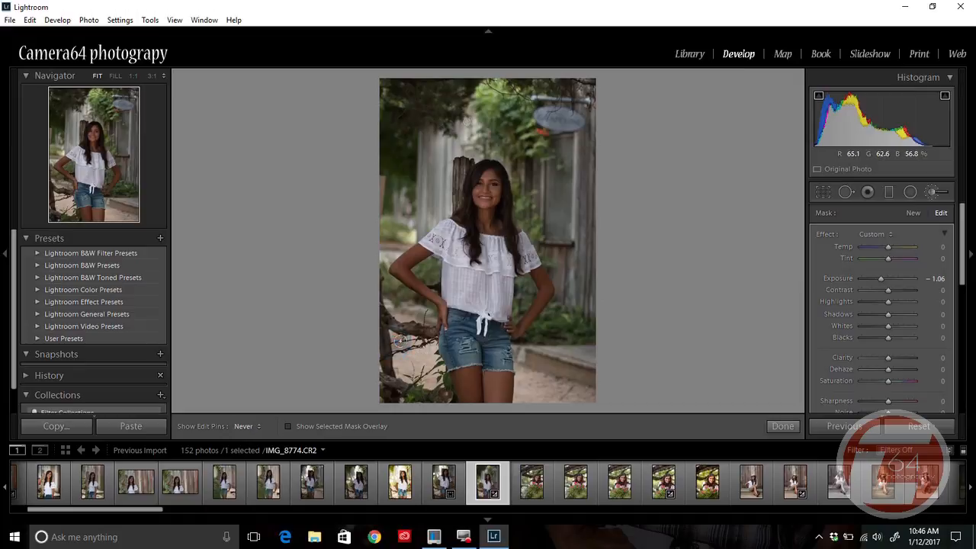
{"action": "key", "text": "h"}
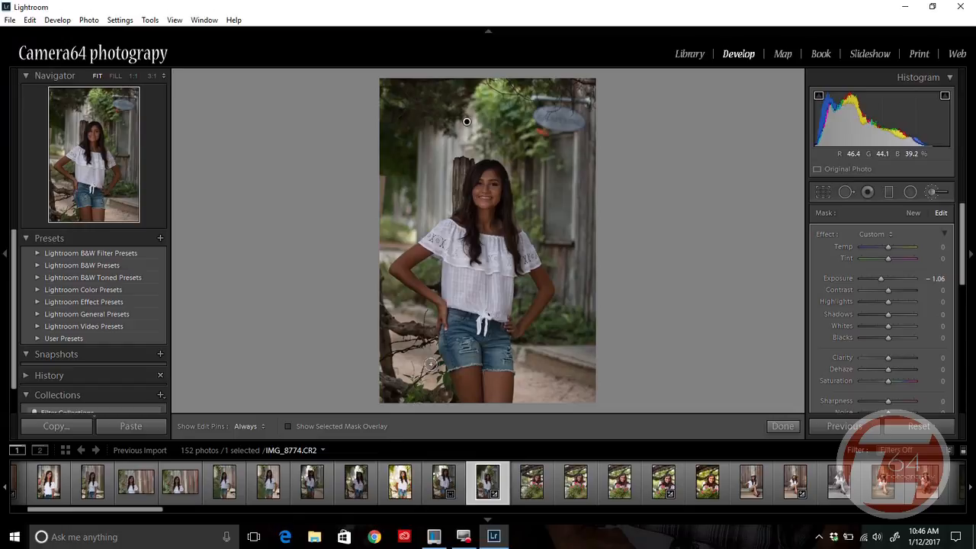
{"action": "key", "text": "alt"}
{"action": "key", "text": "h"}
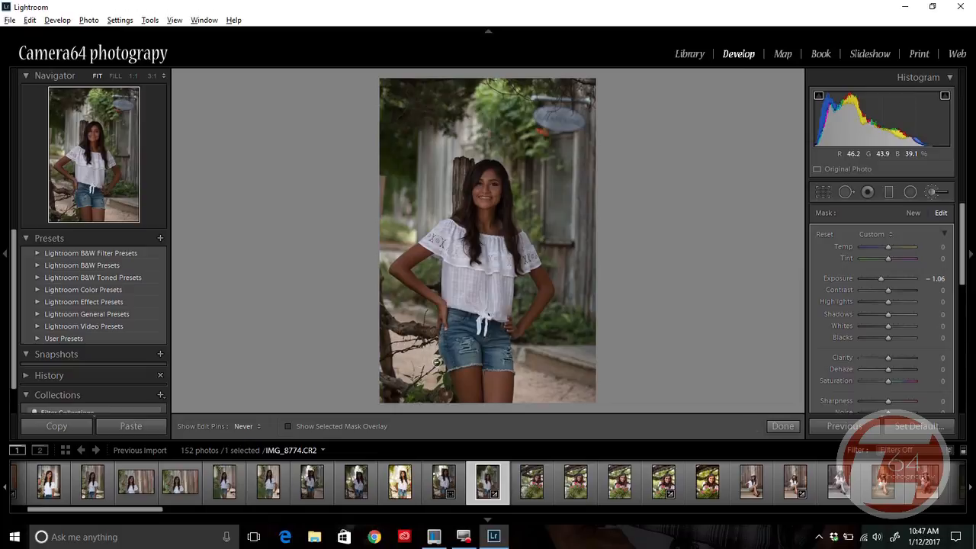
{"action": "key", "text": "h"}
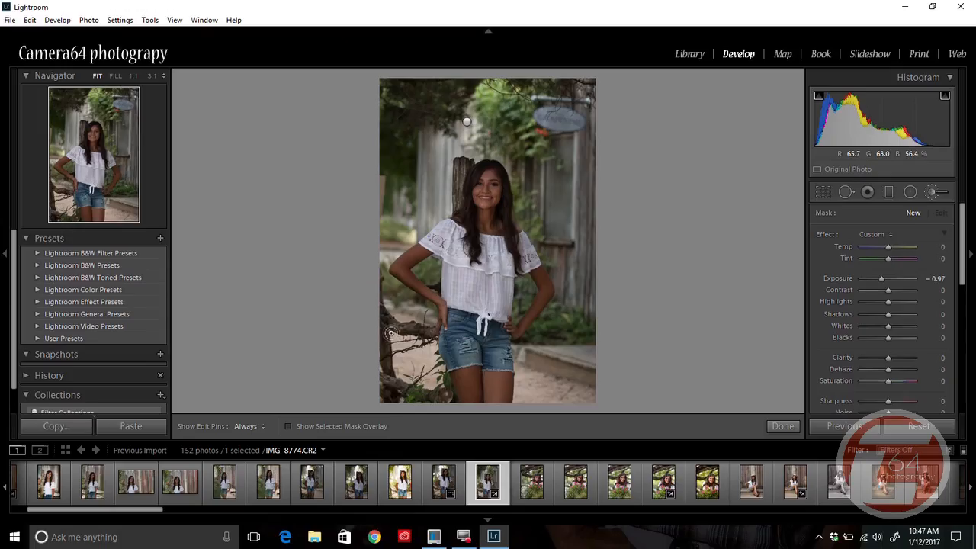
{"action": "key", "text": "h"}
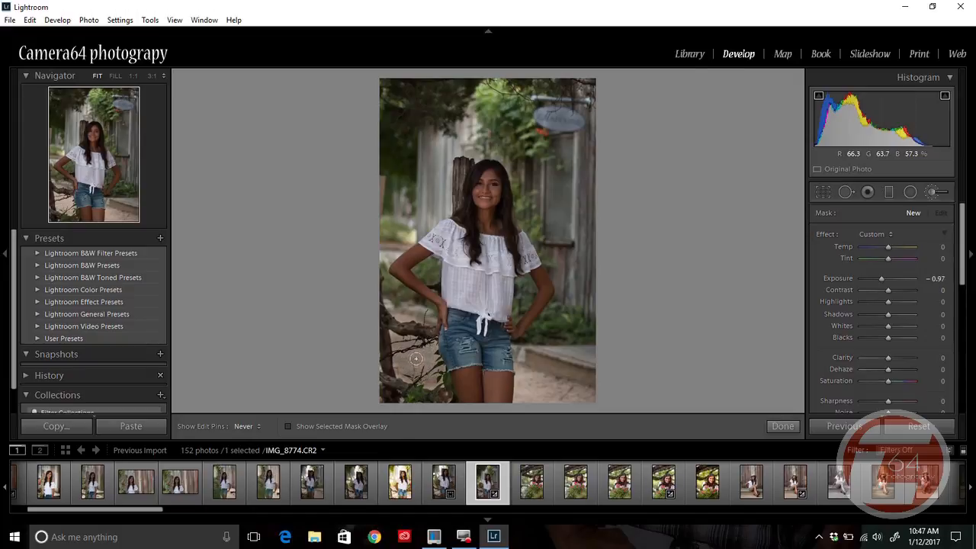
{"action": "mouse_move", "coordinate": [419, 352]}
{"action": "left_mouse_down"}
{"action": "mouse_move", "coordinate": [411, 357]}
{"action": "mouse_move", "coordinate": [392, 334]}
{"action": "mouse_move", "coordinate": [416, 348]}
{"action": "mouse_move", "coordinate": [395, 337]}
{"action": "left_mouse_up"}
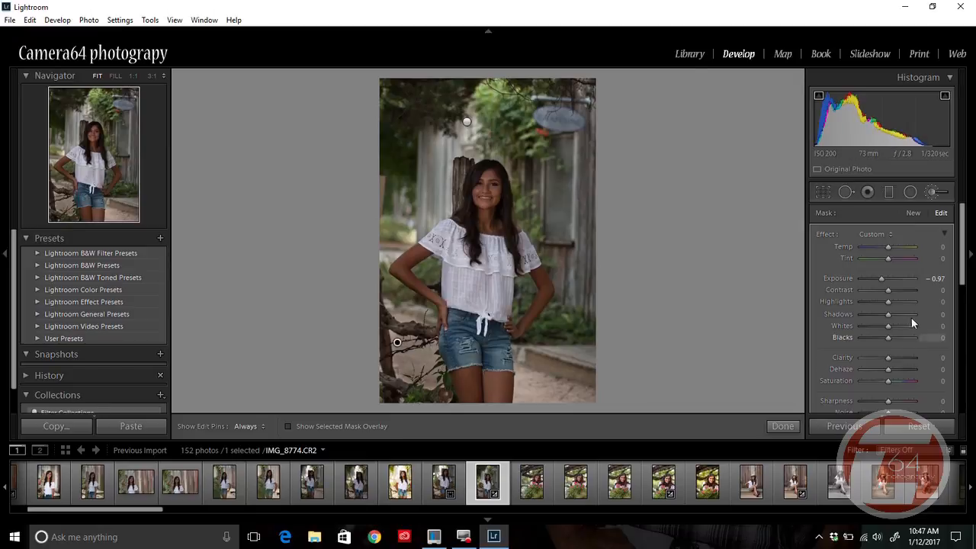
{"action": "left_click", "coordinate": [883, 279]}
{"action": "left_click_drag", "start_coordinate": [882, 279], "coordinate": [883, 282]}
{"action": "left_click", "coordinate": [882, 282]}
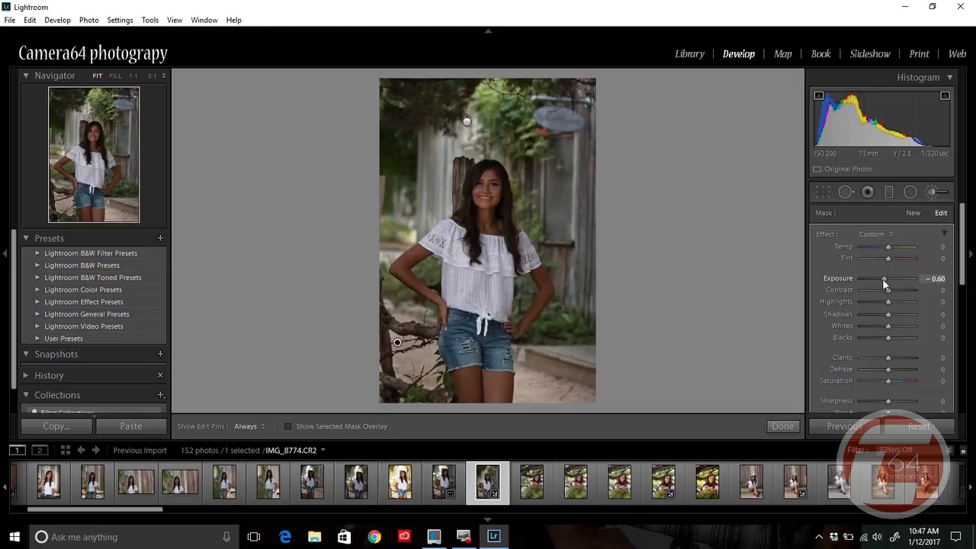
{"action": "left_click", "coordinate": [932, 192]}
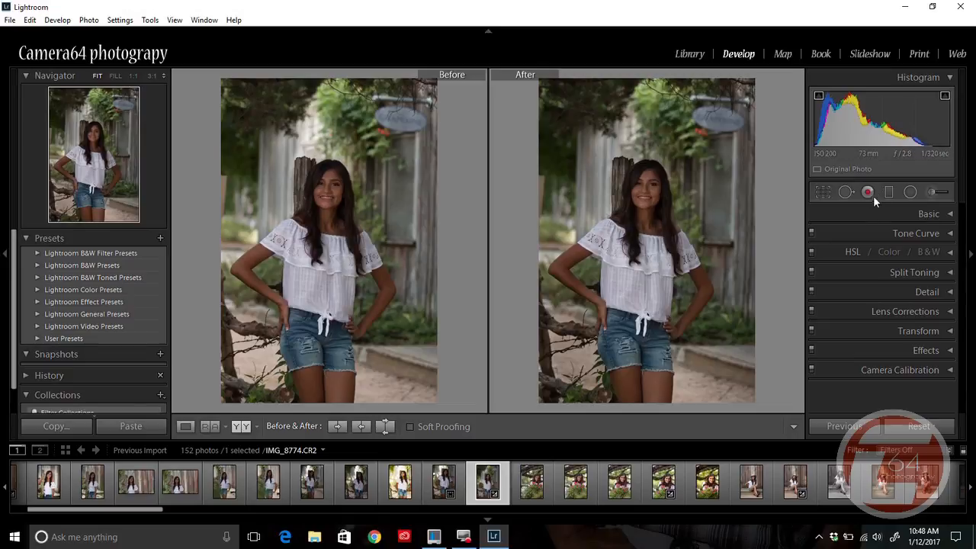
- Dab a new brush adjustment on the bright background beside the subject's left-hand sleeve, lessen its exposure reduction, and close the brush
{"action": "left_click", "coordinate": [932, 192]}
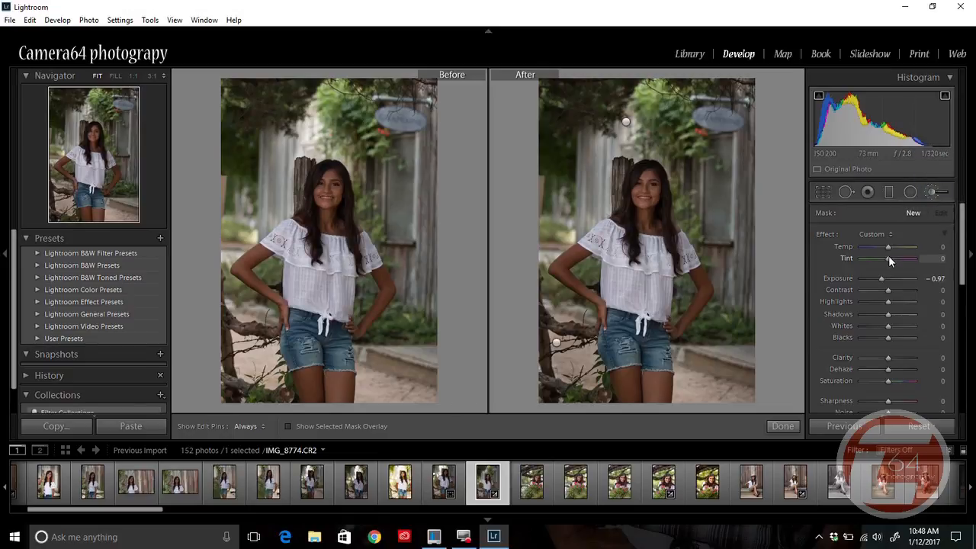
{"action": "left_click", "coordinate": [915, 213]}
{"action": "left_click", "coordinate": [571, 236]}
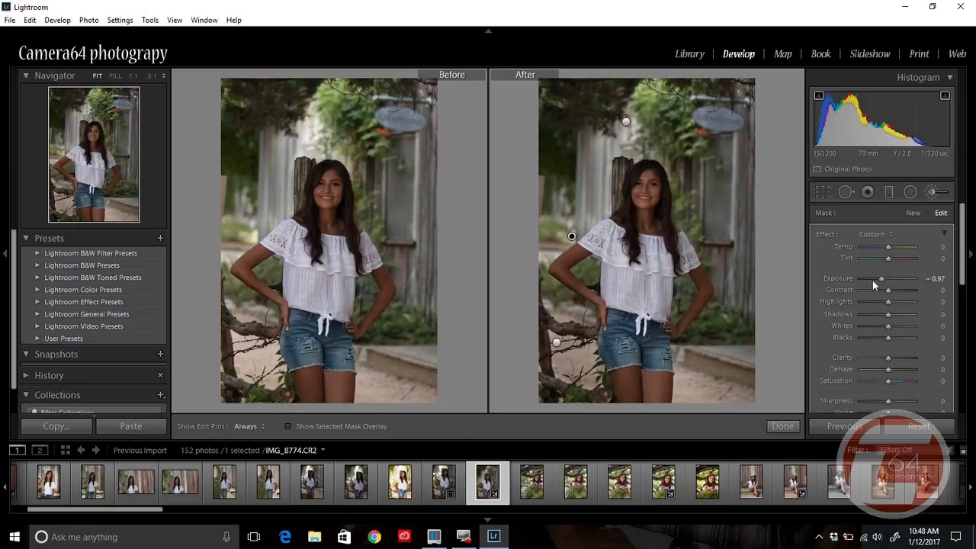
{"action": "left_click_drag", "start_coordinate": [880, 279], "coordinate": [885, 283]}
{"action": "left_click", "coordinate": [933, 191]}
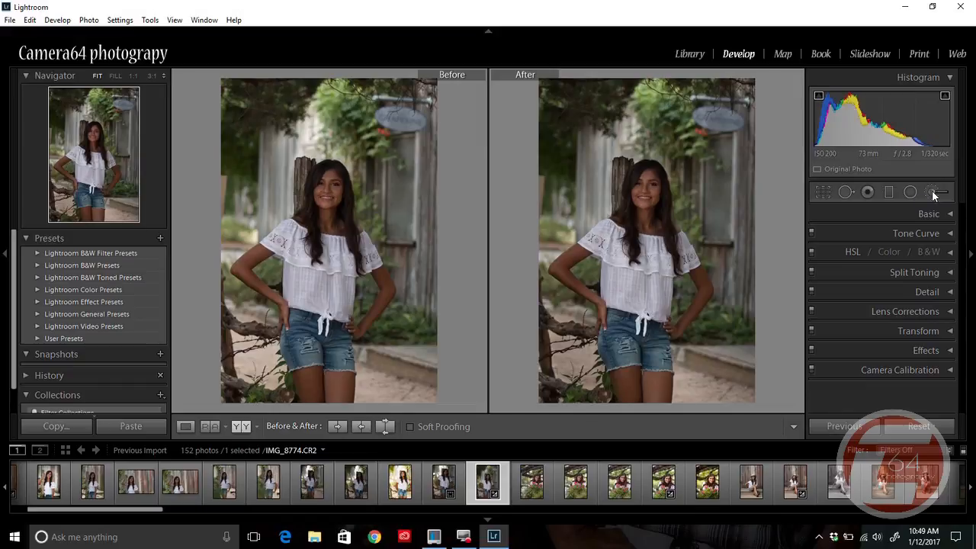
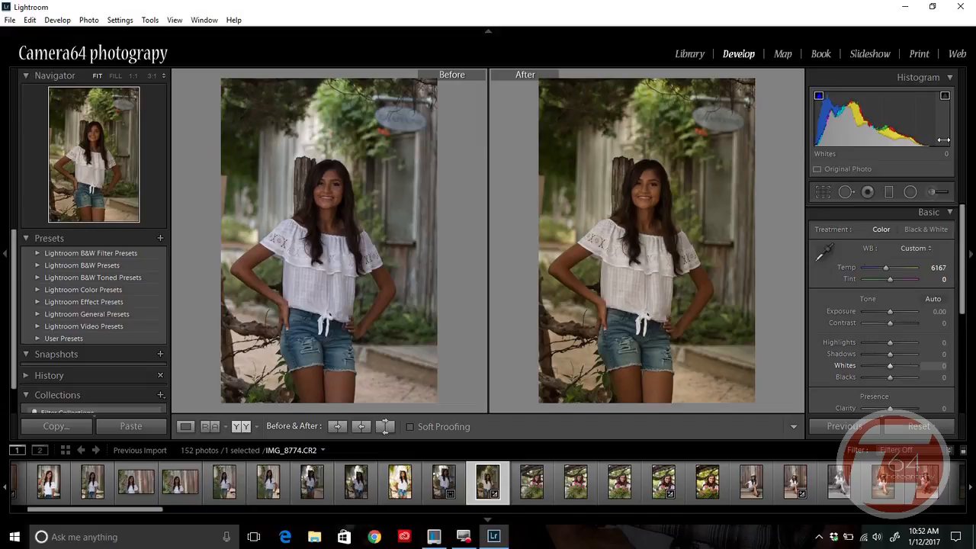
- Raise the photo's overall exposure to +1.07
{"action": "left_click", "coordinate": [889, 315]}
{"action": "left_click_drag", "start_coordinate": [888, 312], "coordinate": [895, 312]}
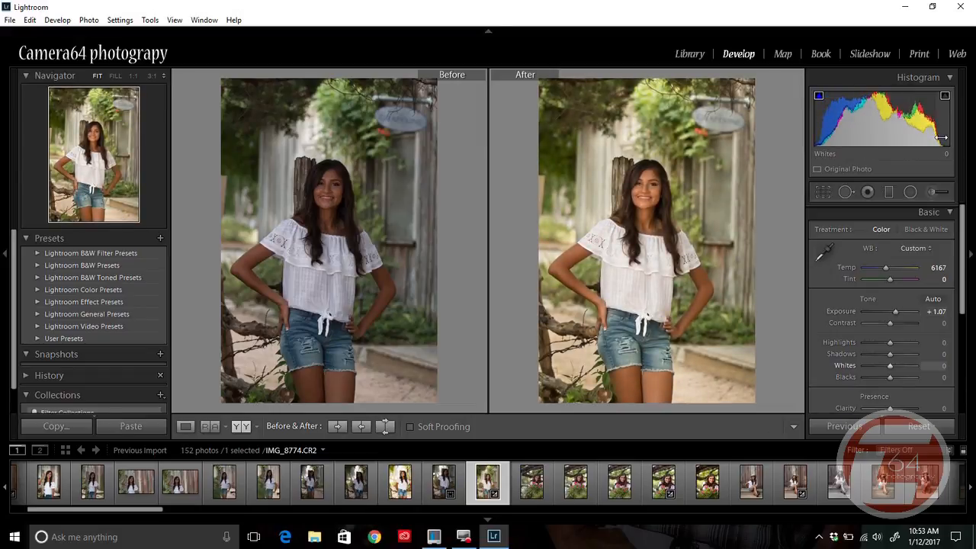
- Check the subject's hair and skin at full size, and set the photo's contrast to +40
{"action": "left_click", "coordinate": [653, 191]}
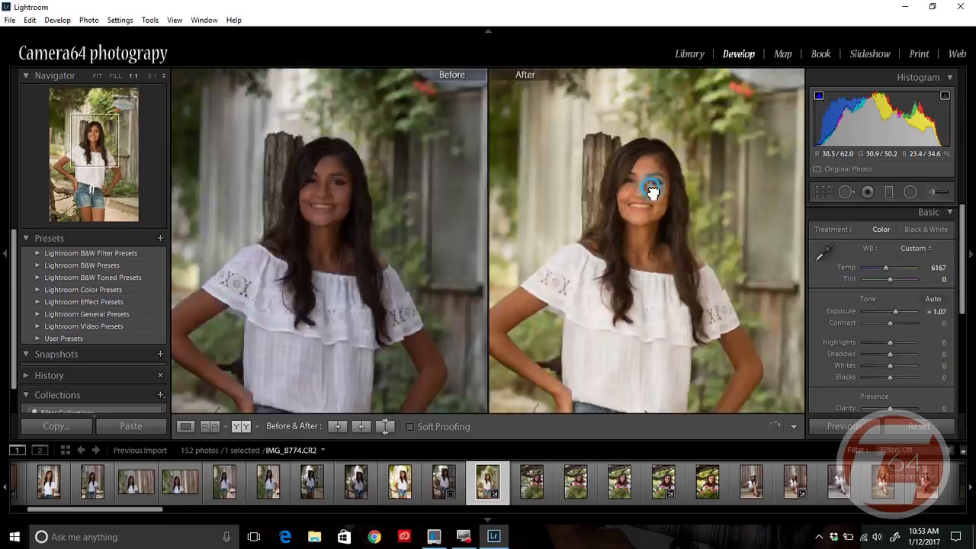
{"action": "left_click_drag", "start_coordinate": [671, 305], "coordinate": [749, 98]}
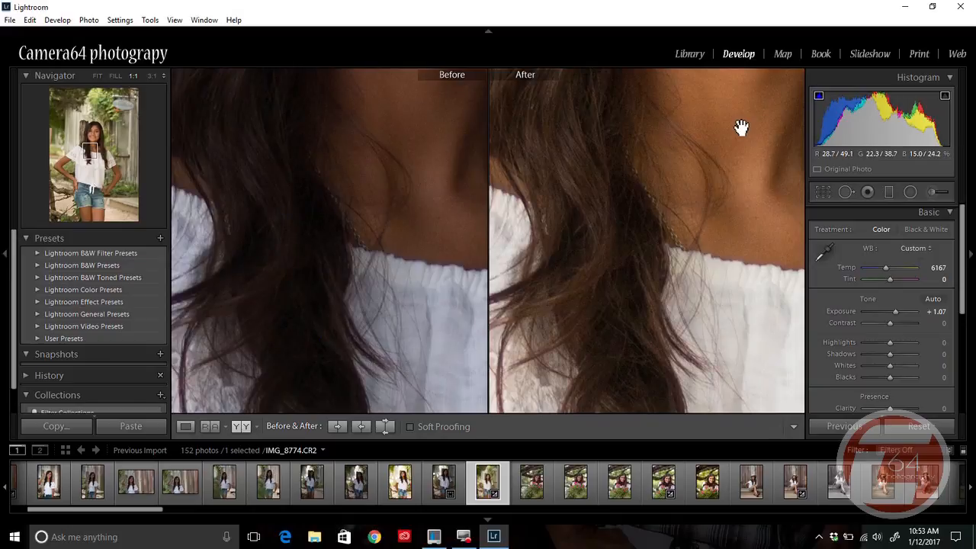
{"action": "left_click", "coordinate": [672, 160]}
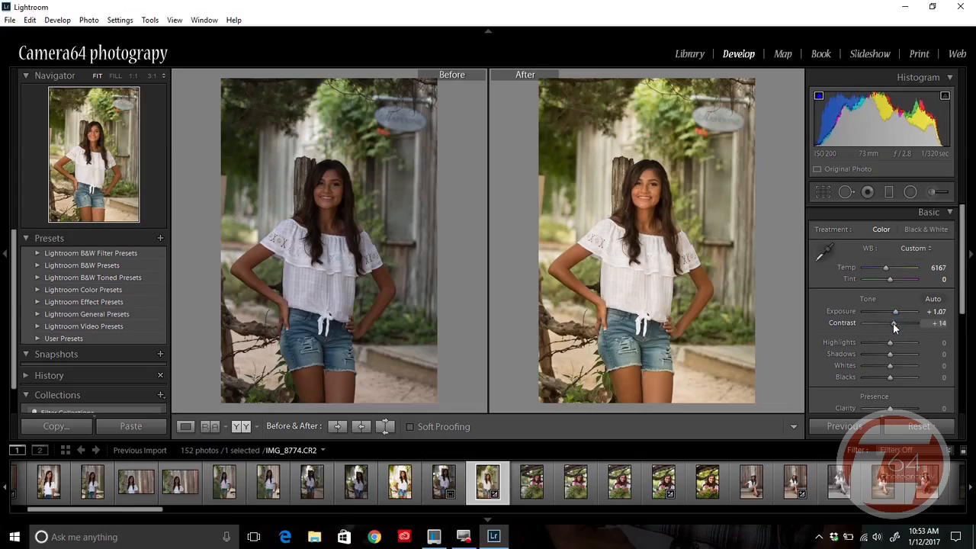
{"action": "left_click_drag", "start_coordinate": [896, 323], "coordinate": [901, 326]}
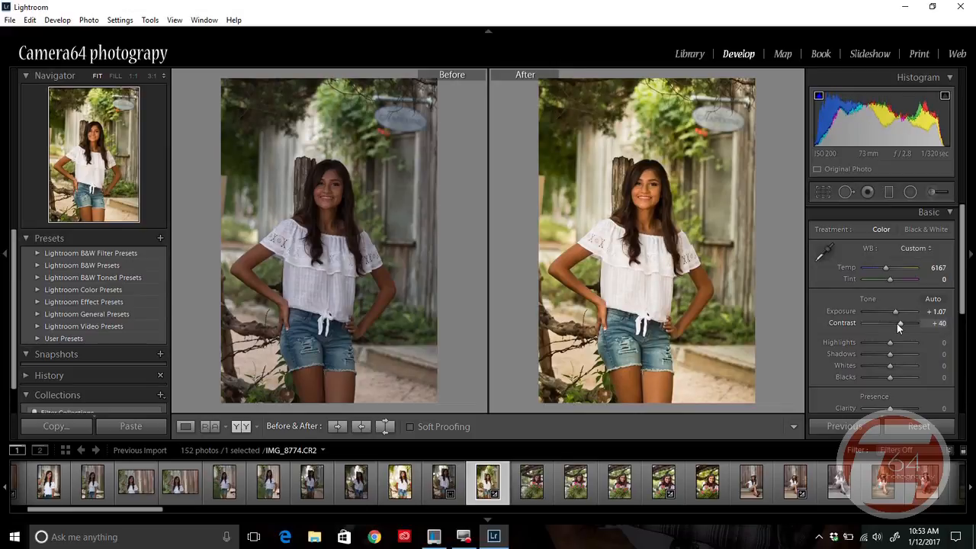
- Examine the face, the hair edges, the fence post and the hanging sign at full size against the before version
{"action": "left_click", "coordinate": [647, 189]}
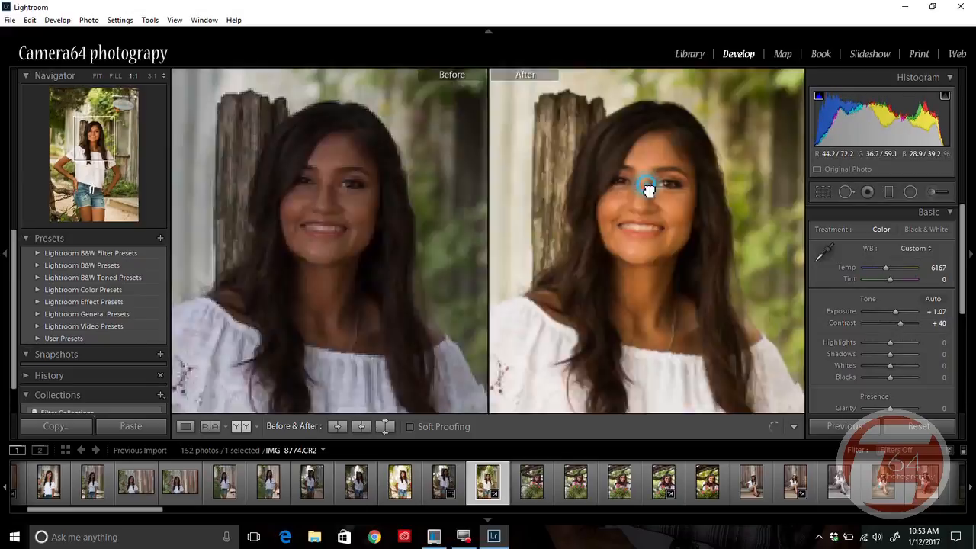
{"action": "left_click_drag", "start_coordinate": [726, 250], "coordinate": [707, 347]}
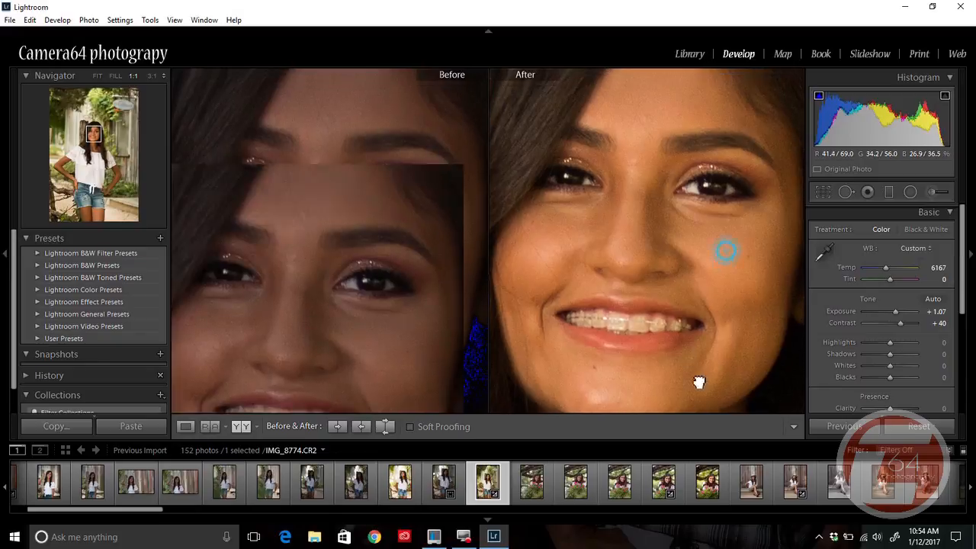
{"action": "left_click_drag", "start_coordinate": [726, 191], "coordinate": [664, 349]}
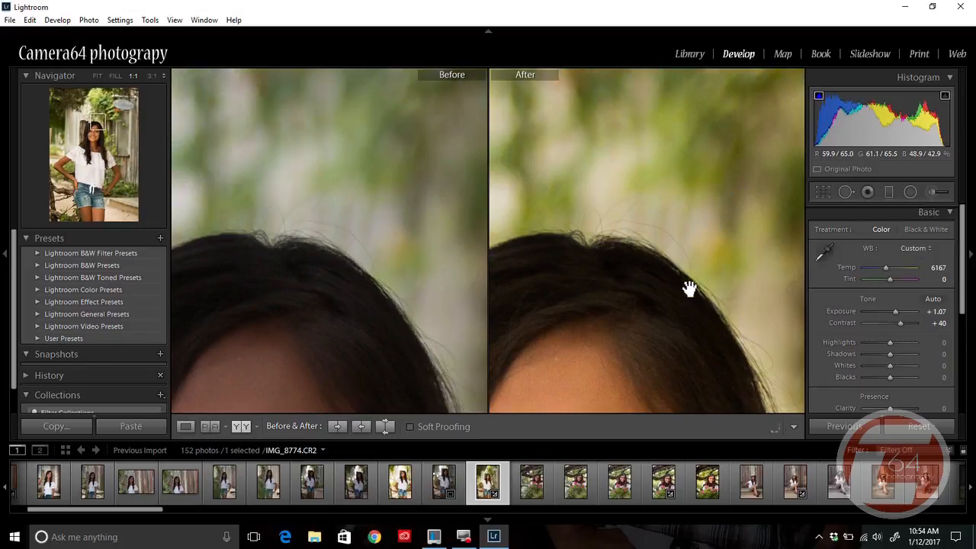
{"action": "left_click_drag", "start_coordinate": [551, 309], "coordinate": [716, 334]}
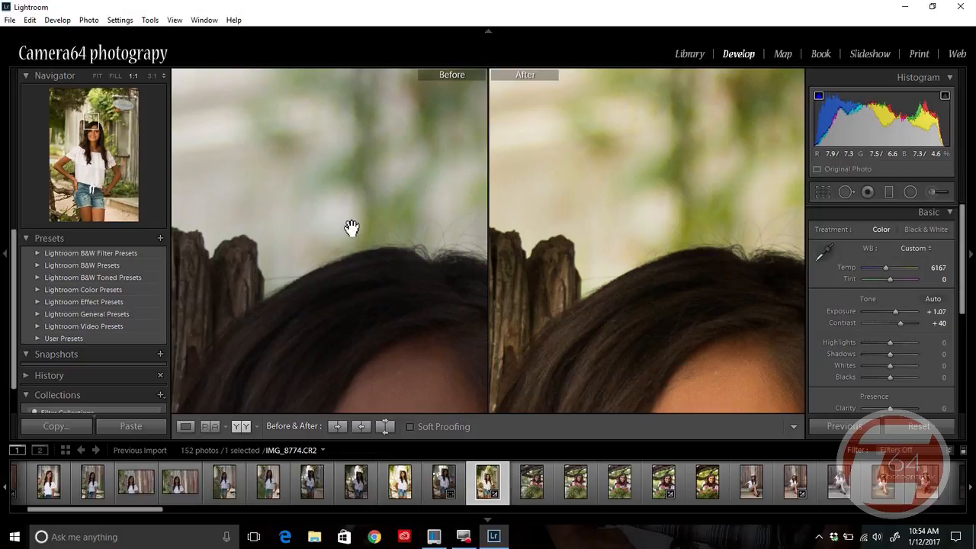
{"action": "left_click_drag", "start_coordinate": [557, 306], "coordinate": [668, 305]}
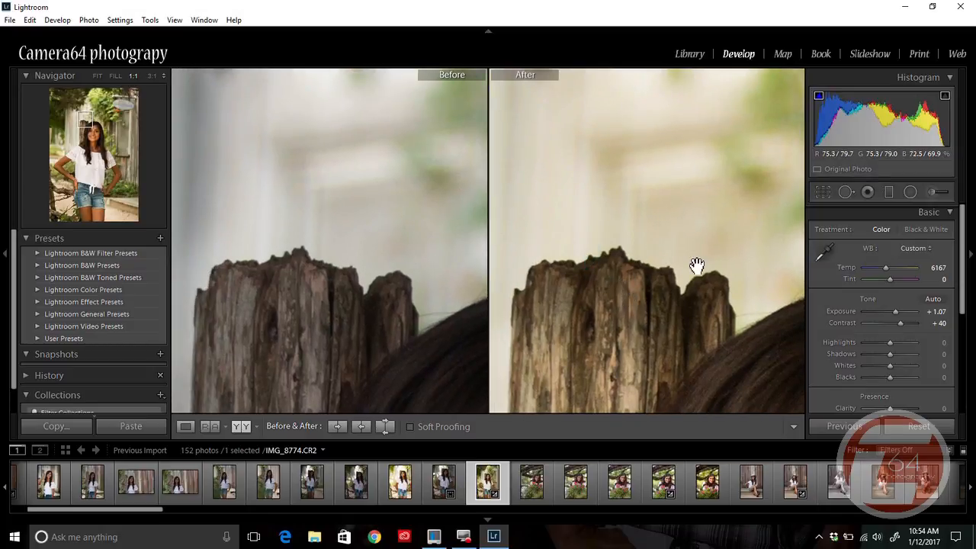
{"action": "left_click", "coordinate": [697, 265]}
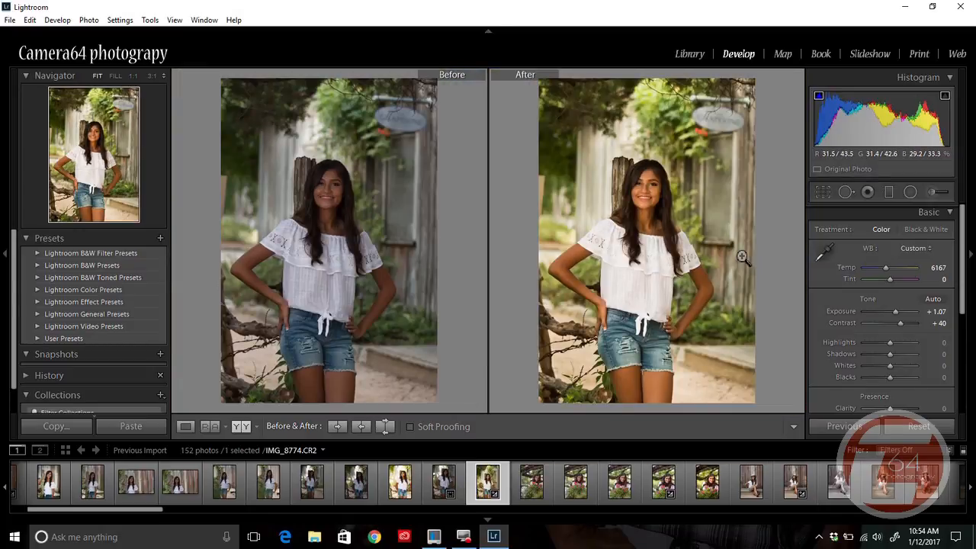
{"action": "left_click", "coordinate": [712, 128]}
{"action": "left_click_drag", "start_coordinate": [710, 150], "coordinate": [690, 263]}
{"action": "left_click_drag", "start_coordinate": [686, 186], "coordinate": [681, 286]}
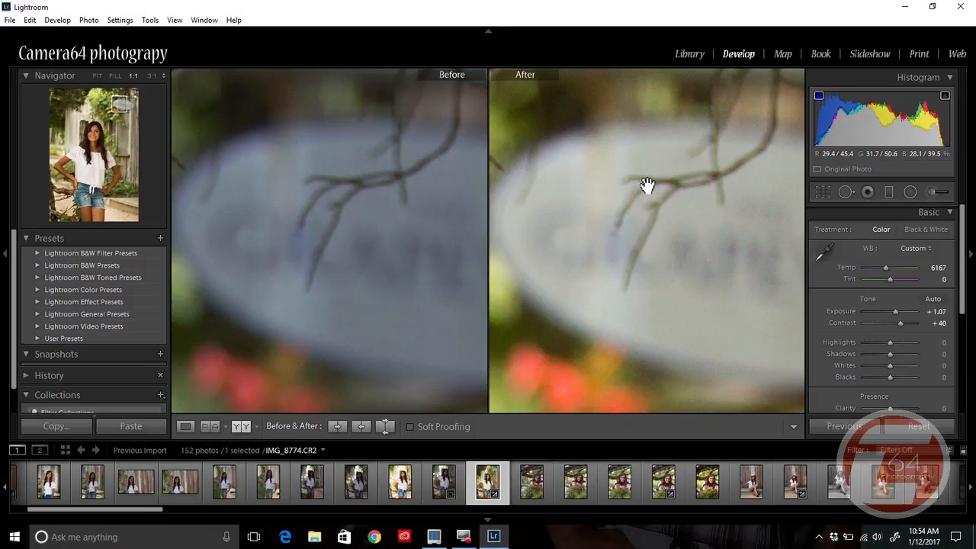
{"action": "left_click", "coordinate": [716, 236]}
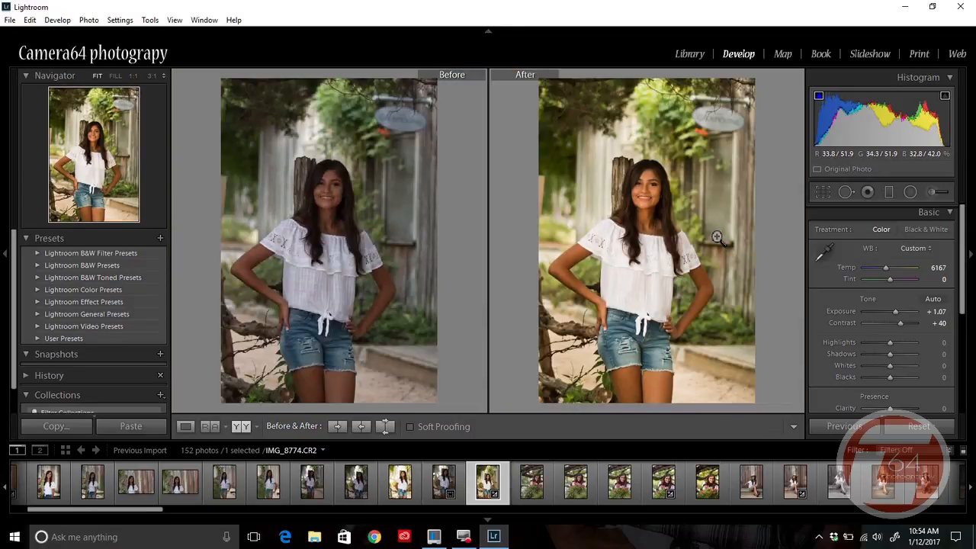
- Check the face at full size and raise the photo's overall exposure to +1.19
{"action": "left_click", "coordinate": [655, 185]}
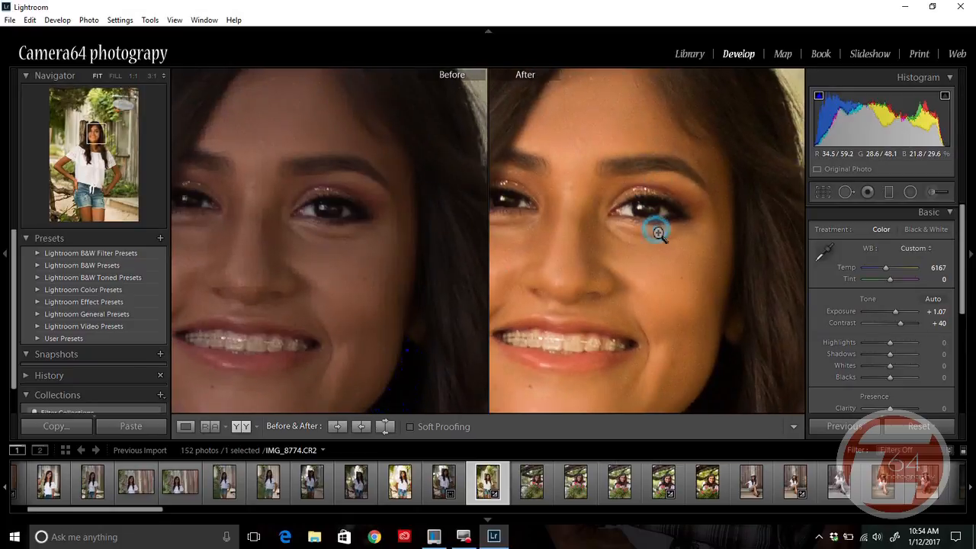
{"action": "left_click", "coordinate": [661, 229]}
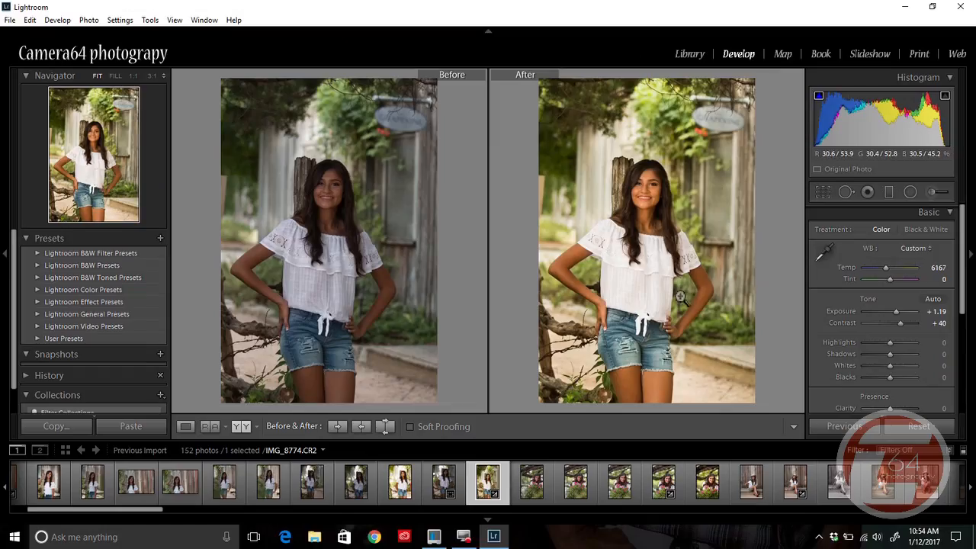
- Examine the white blouse at full size for lost fabric and lace detail against the before version
{"action": "left_click", "coordinate": [670, 287]}
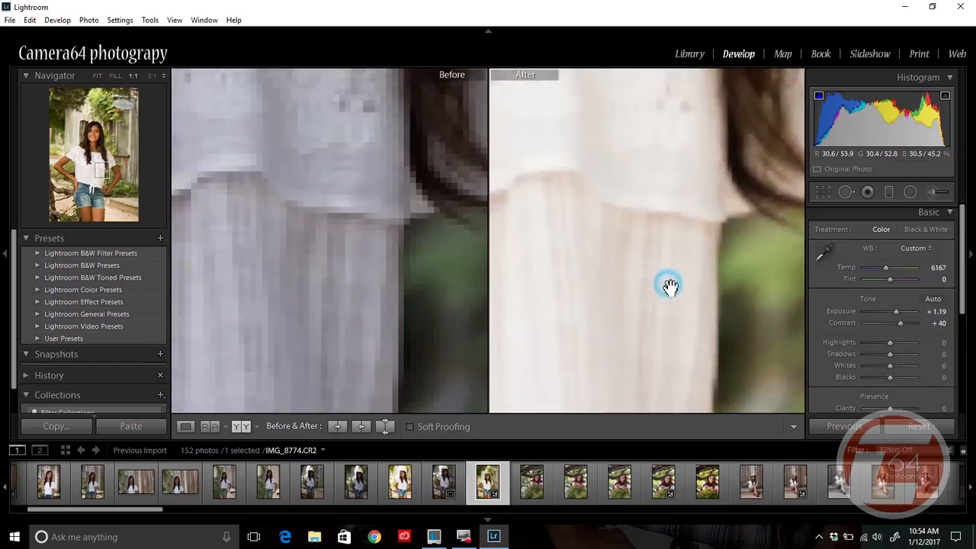
{"action": "left_click_drag", "start_coordinate": [597, 302], "coordinate": [703, 312]}
{"action": "left_click_drag", "start_coordinate": [623, 294], "coordinate": [757, 306]}
{"action": "left_click_drag", "start_coordinate": [591, 295], "coordinate": [730, 296]}
{"action": "left_click_drag", "start_coordinate": [584, 292], "coordinate": [752, 270]}
{"action": "left_click_drag", "start_coordinate": [726, 340], "coordinate": [720, 148]}
{"action": "left_click_drag", "start_coordinate": [719, 259], "coordinate": [584, 261]}
{"action": "left_click_drag", "start_coordinate": [711, 206], "coordinate": [630, 324]}
{"action": "left_click_drag", "start_coordinate": [712, 175], "coordinate": [624, 370]}
{"action": "left_click_drag", "start_coordinate": [676, 215], "coordinate": [645, 333]}
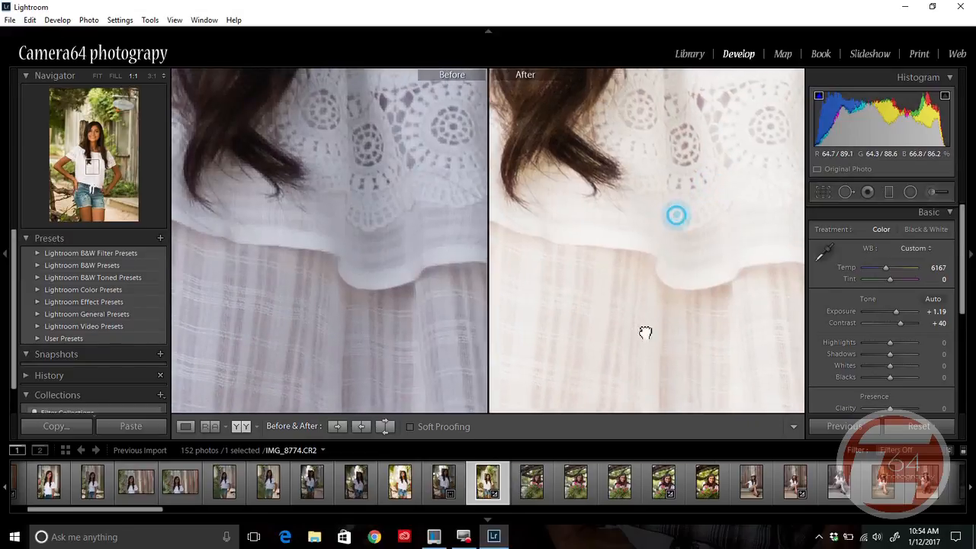
{"action": "left_click_drag", "start_coordinate": [700, 213], "coordinate": [682, 333]}
{"action": "left_click", "coordinate": [691, 295]}
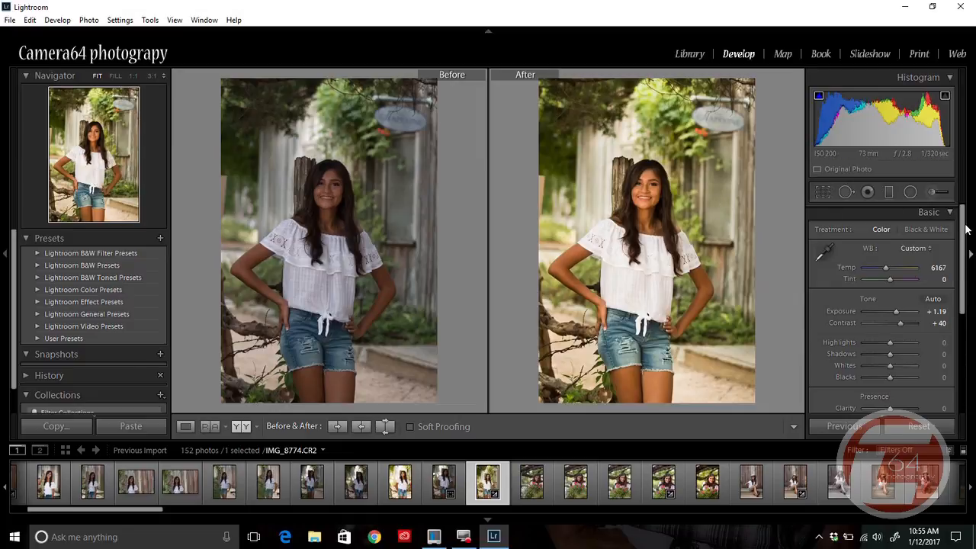
- Set the whites to +31 and the blacks to −24, checking the face and the neck shadow at full size
{"action": "left_click_drag", "start_coordinate": [964, 227], "coordinate": [963, 265]}
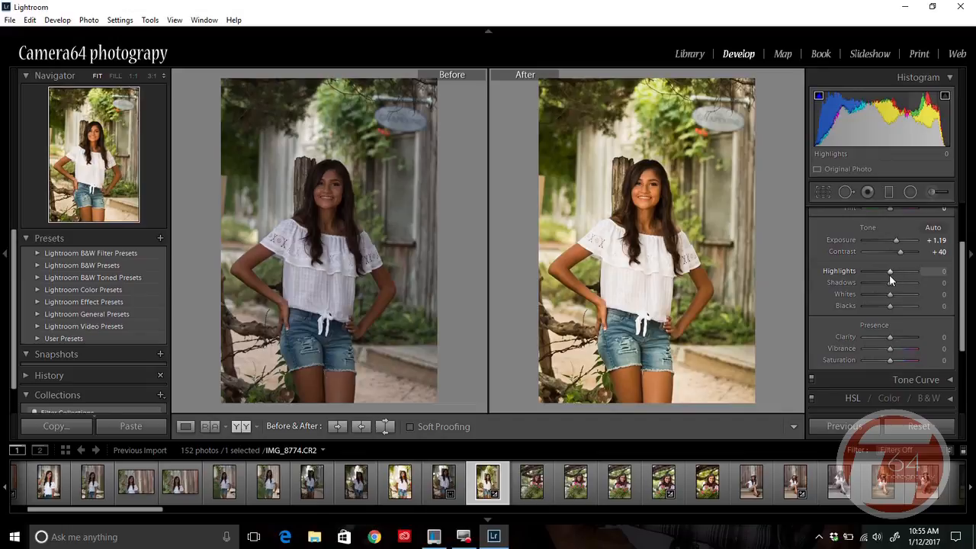
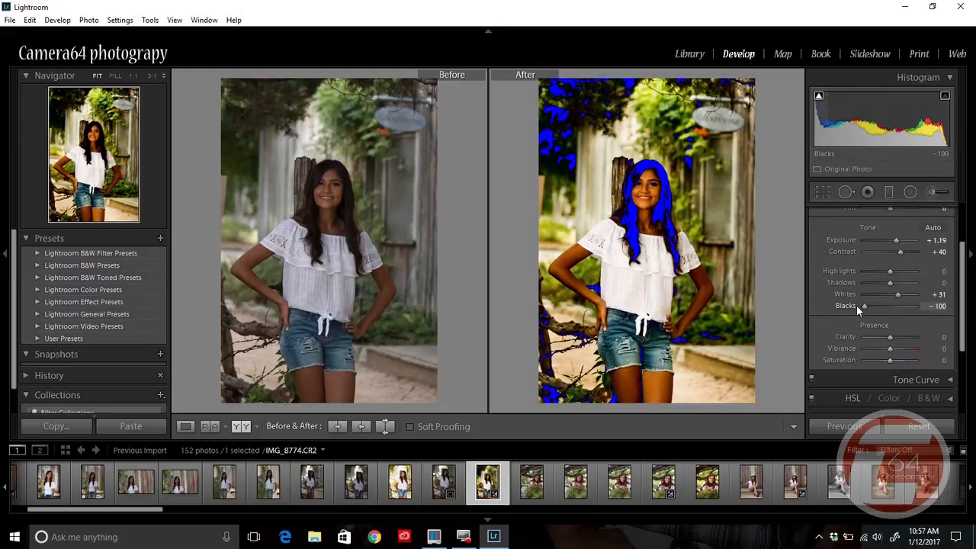
{"action": "left_click_drag", "start_coordinate": [862, 307], "coordinate": [885, 311]}
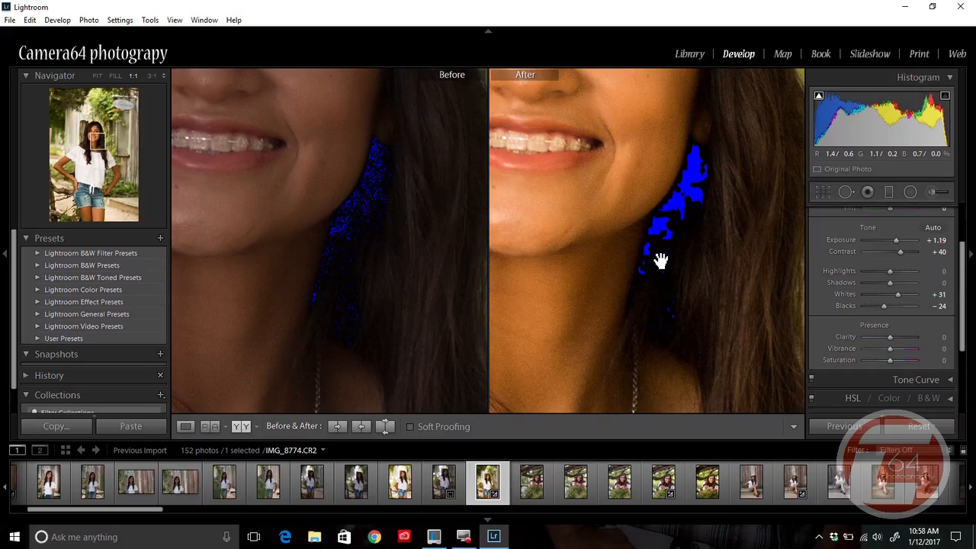
{"action": "left_click", "coordinate": [653, 227]}
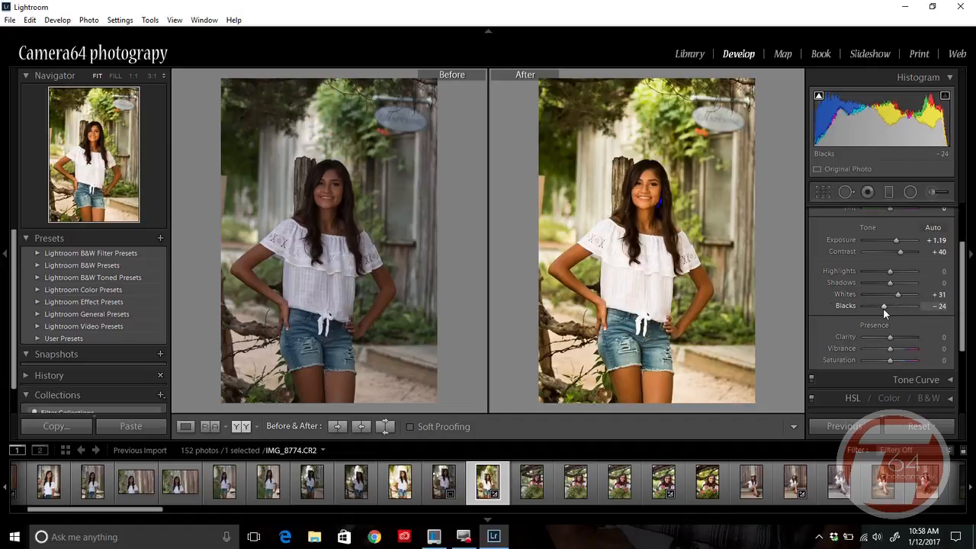
{"action": "left_click", "coordinate": [654, 200]}
{"action": "left_click_drag", "start_coordinate": [636, 251], "coordinate": [708, 374]}
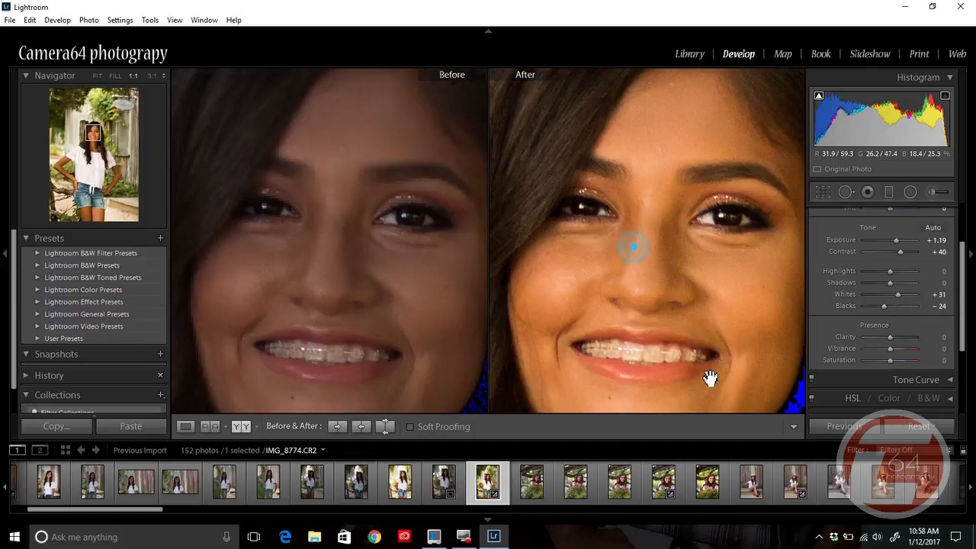
{"action": "left_click", "coordinate": [703, 337]}
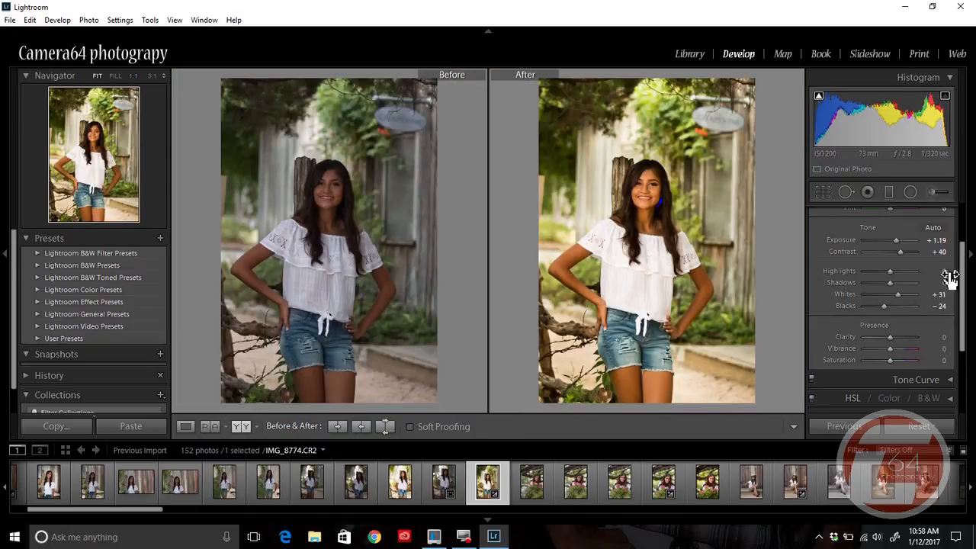
- Set the clarity to +5 and the vibrance to +19, comparing against negative and zero vibrance
{"action": "scroll", "coordinate": [964, 280], "scroll_direction": "down", "scroll_amount": 3}
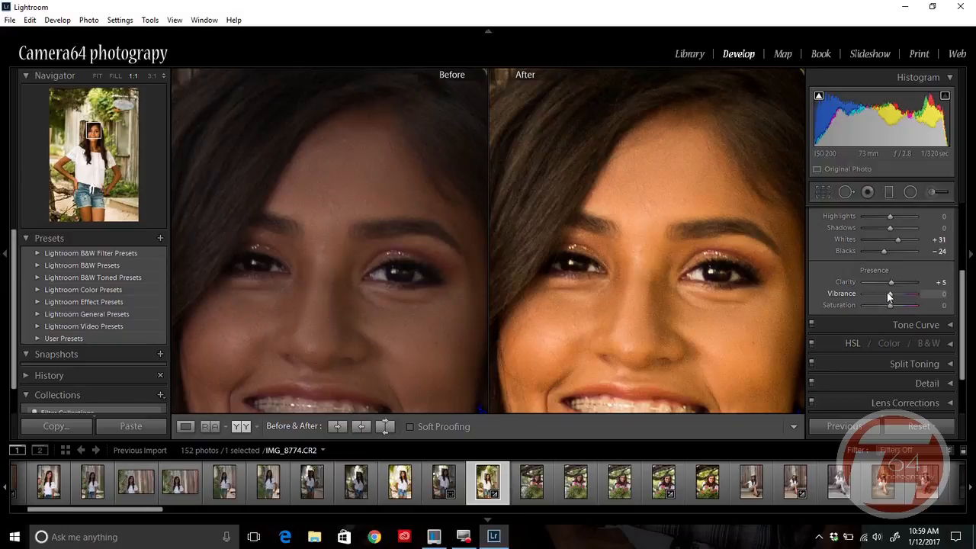
{"action": "left_click_drag", "start_coordinate": [889, 296], "coordinate": [895, 296]}
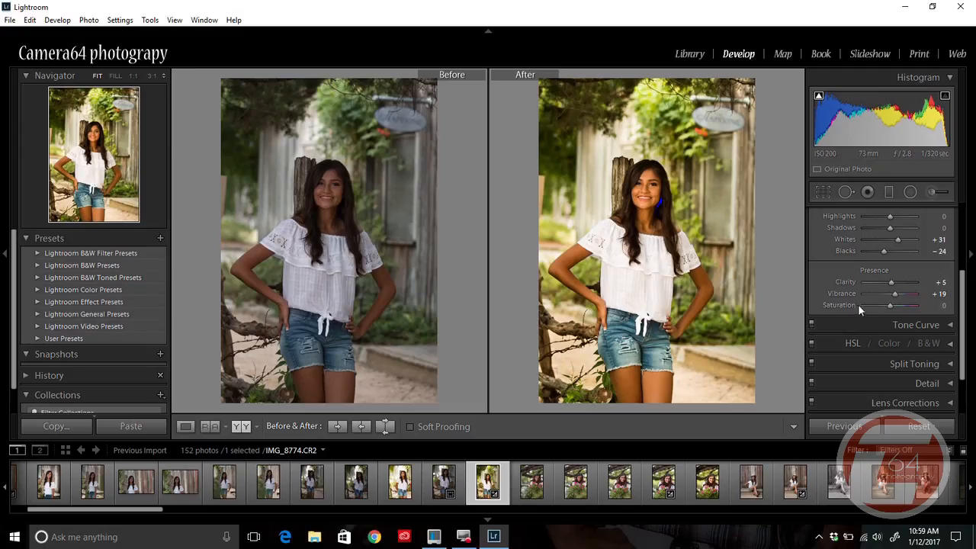
{"action": "left_click_drag", "start_coordinate": [895, 292], "coordinate": [887, 292]}
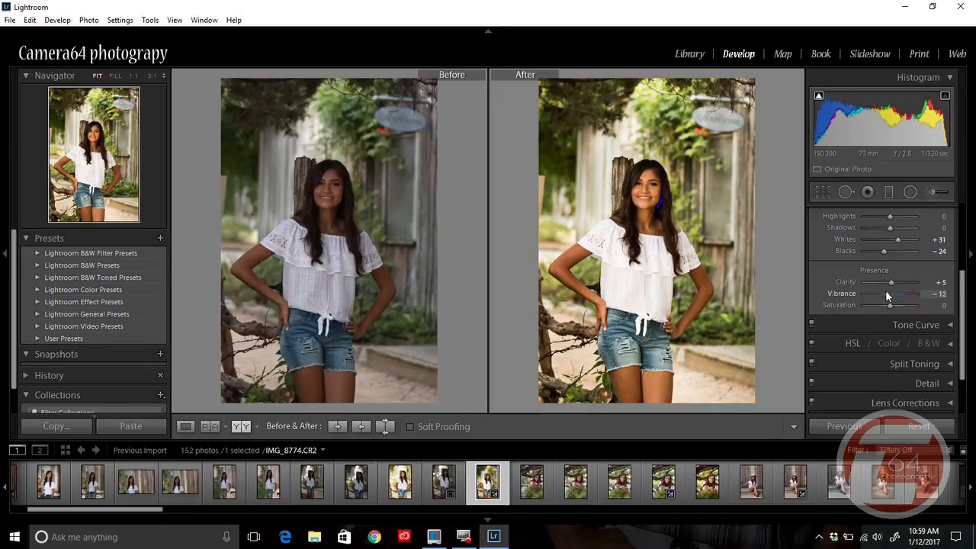
{"action": "double_click", "coordinate": [886, 293]}
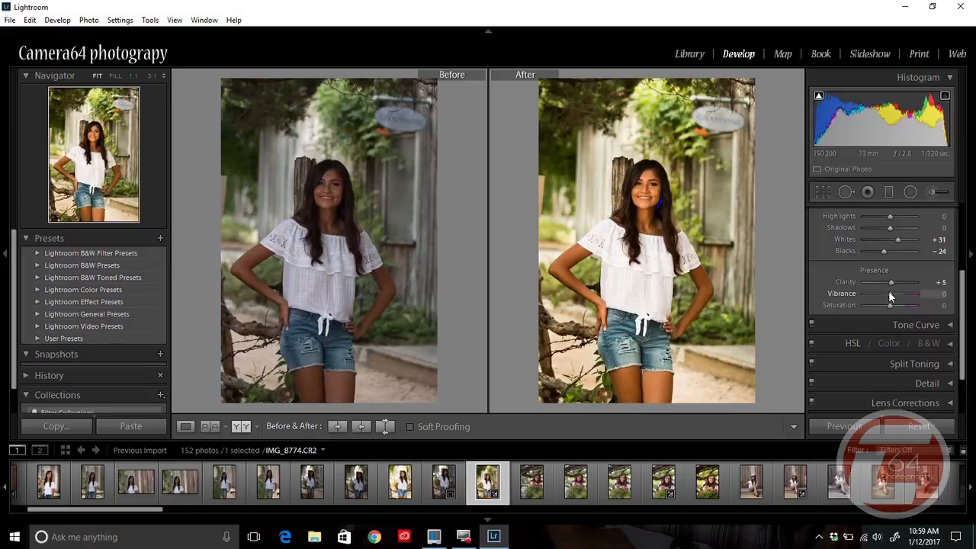
{"action": "left_click_drag", "start_coordinate": [890, 293], "coordinate": [895, 296]}
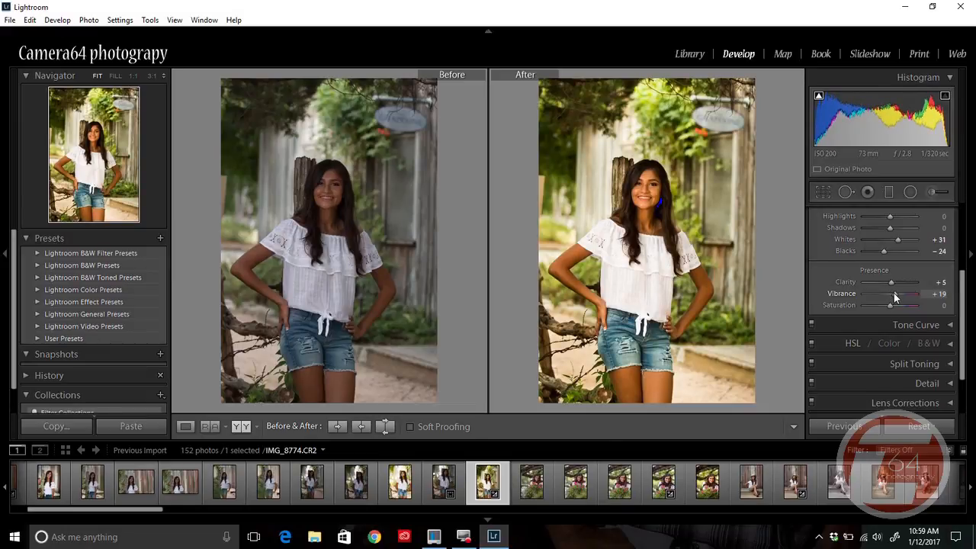
- Examine the denim shorts, knotted hem, blouse and hands at full size against the before version
{"action": "left_click", "coordinate": [644, 340]}
{"action": "left_click", "coordinate": [645, 340]}
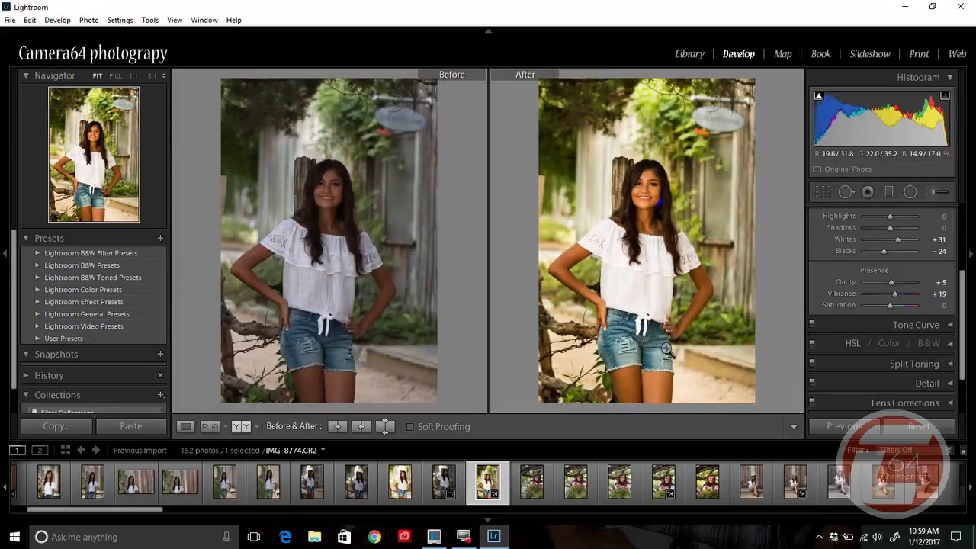
{"action": "left_click", "coordinate": [666, 349]}
{"action": "left_click_drag", "start_coordinate": [575, 214], "coordinate": [625, 339]}
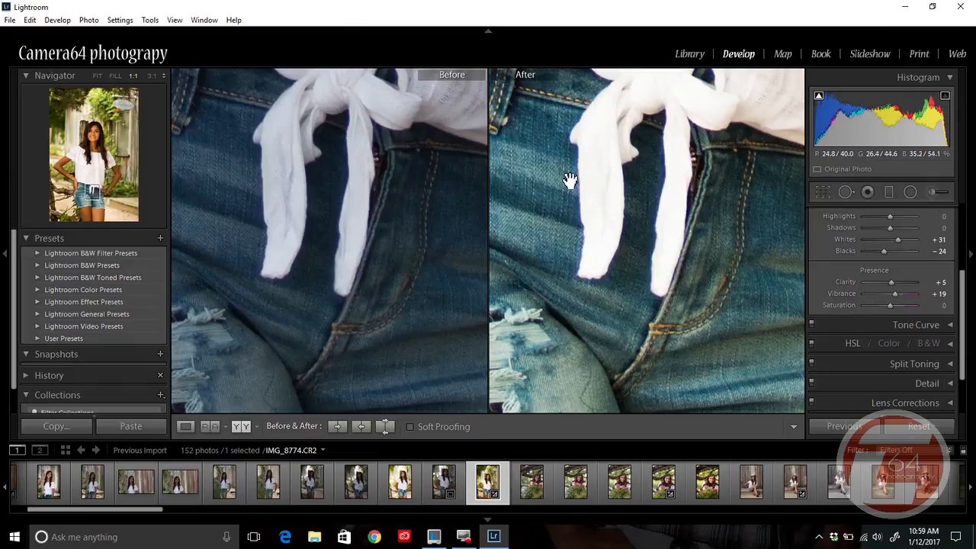
{"action": "left_click_drag", "start_coordinate": [570, 180], "coordinate": [615, 382]}
{"action": "left_click_drag", "start_coordinate": [546, 308], "coordinate": [776, 389]}
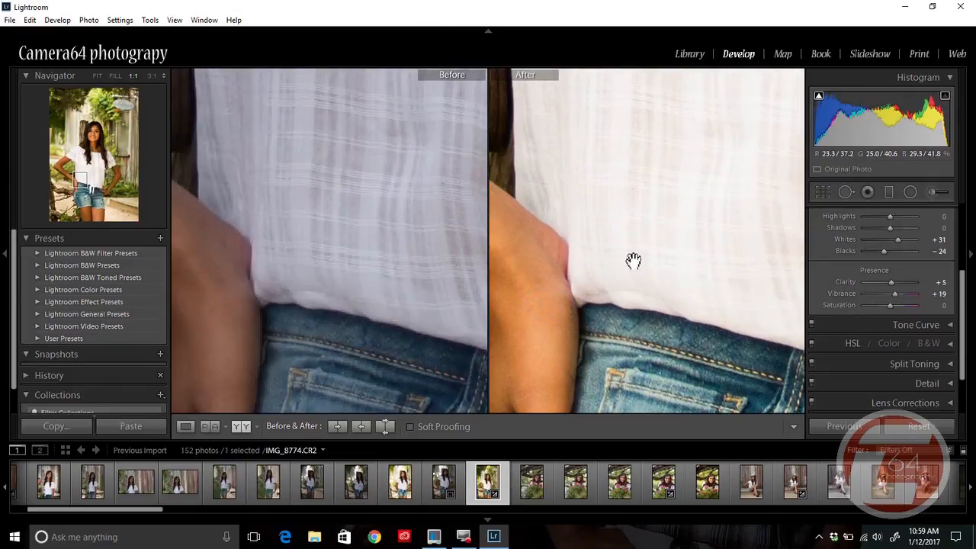
{"action": "left_click_drag", "start_coordinate": [633, 262], "coordinate": [662, 412]}
{"action": "left_click_drag", "start_coordinate": [710, 316], "coordinate": [503, 320]}
{"action": "left_click_drag", "start_coordinate": [692, 342], "coordinate": [488, 305]}
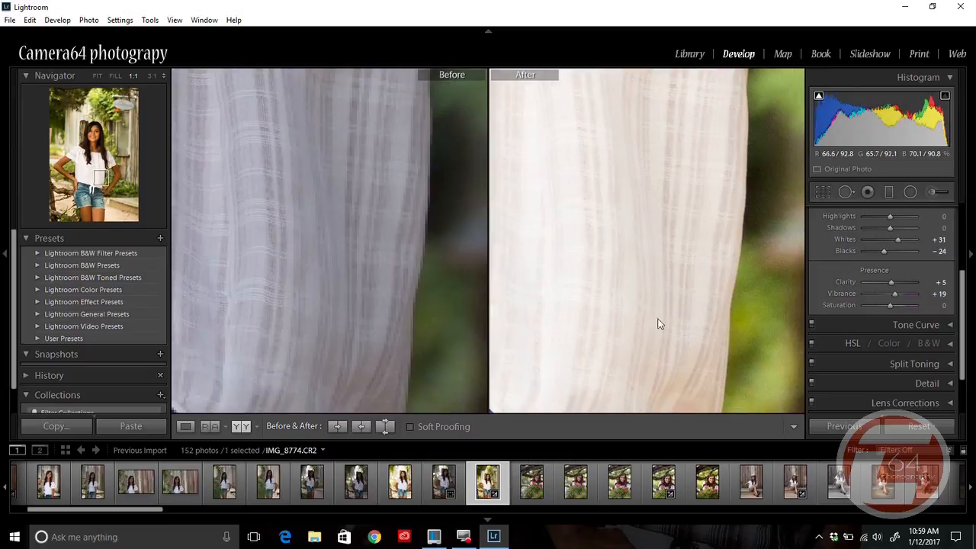
{"action": "left_click_drag", "start_coordinate": [694, 386], "coordinate": [700, 229]}
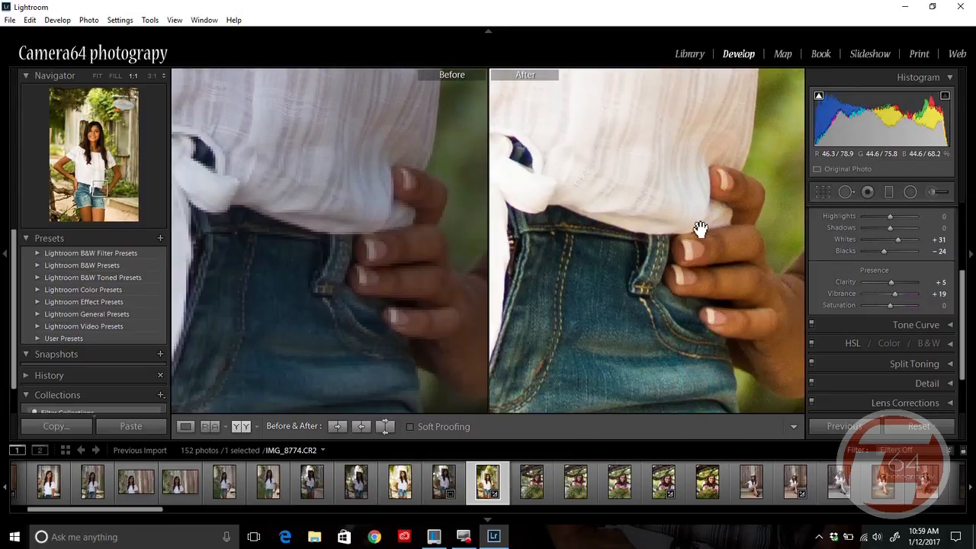
{"action": "left_click_drag", "start_coordinate": [712, 348], "coordinate": [722, 211]}
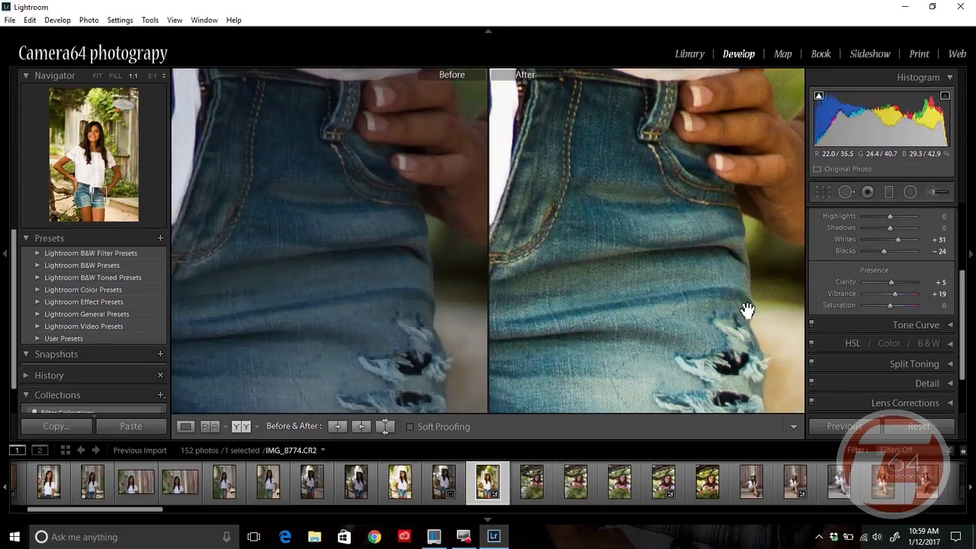
{"action": "left_click", "coordinate": [675, 218]}
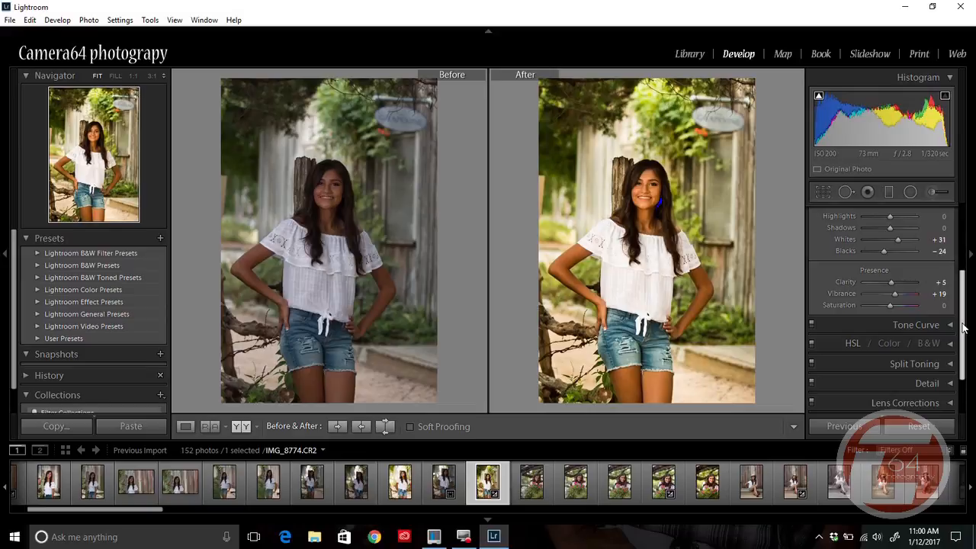
- Set the sharpening masking to 79, judging the mask preview on the face at full size
{"action": "left_click_drag", "start_coordinate": [963, 327], "coordinate": [963, 359]}
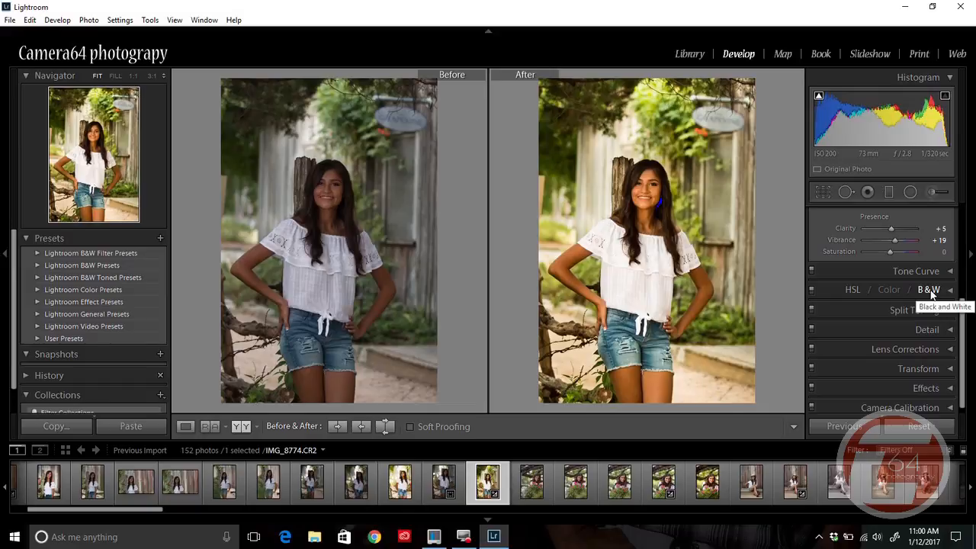
{"action": "left_click", "coordinate": [929, 291]}
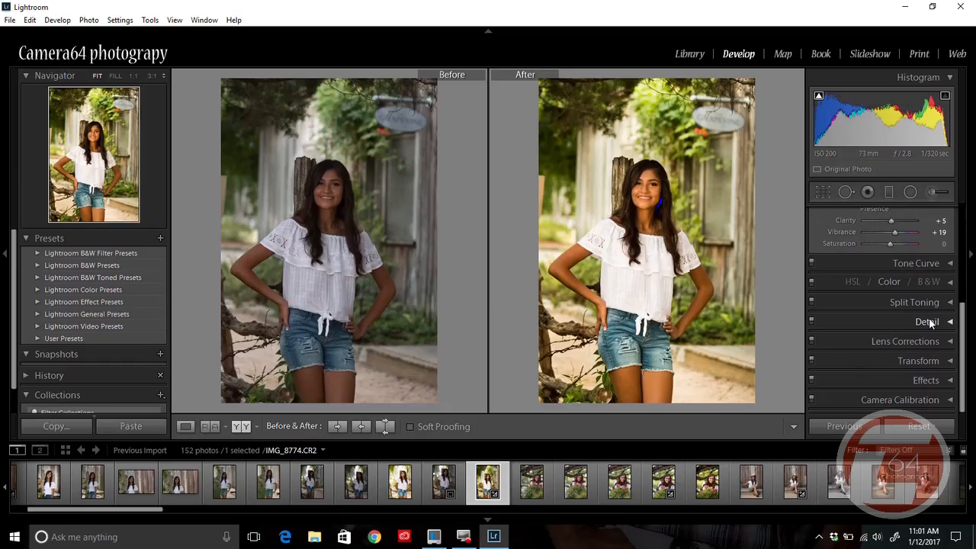
{"action": "left_click", "coordinate": [929, 323]}
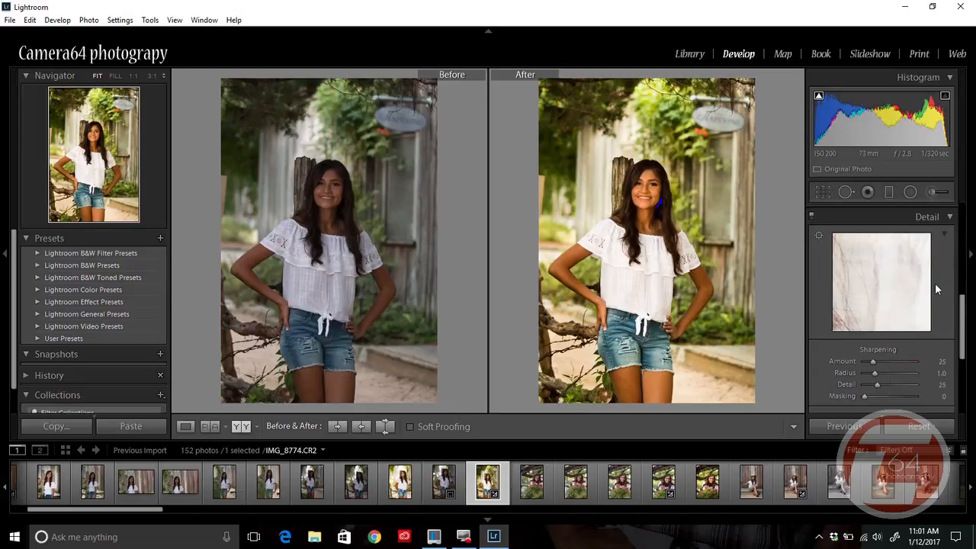
{"action": "mouse_move", "coordinate": [965, 317]}
{"action": "left_mouse_down"}
{"action": "mouse_move", "coordinate": [966, 353]}
{"action": "mouse_move", "coordinate": [966, 305]}
{"action": "mouse_move", "coordinate": [966, 323]}
{"action": "left_mouse_up"}
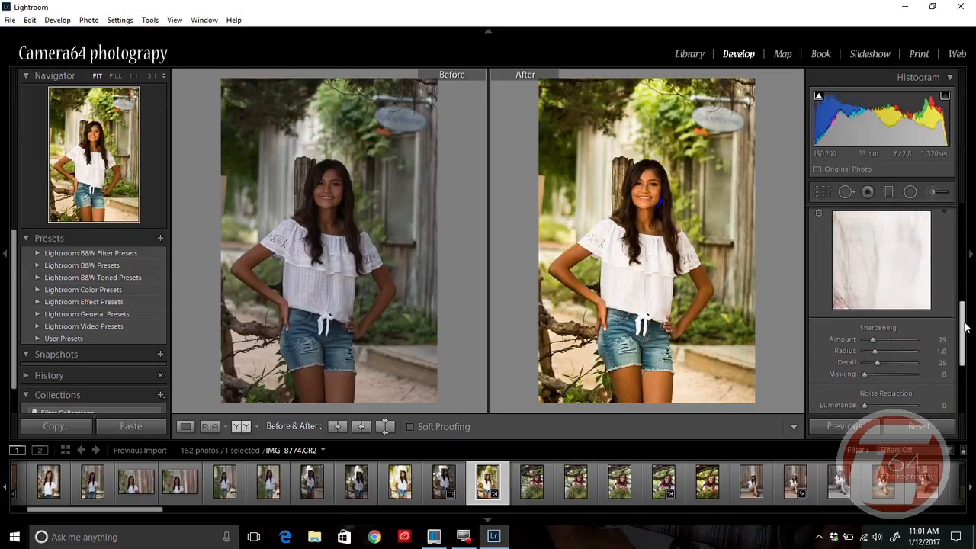
{"action": "left_click", "coordinate": [642, 187]}
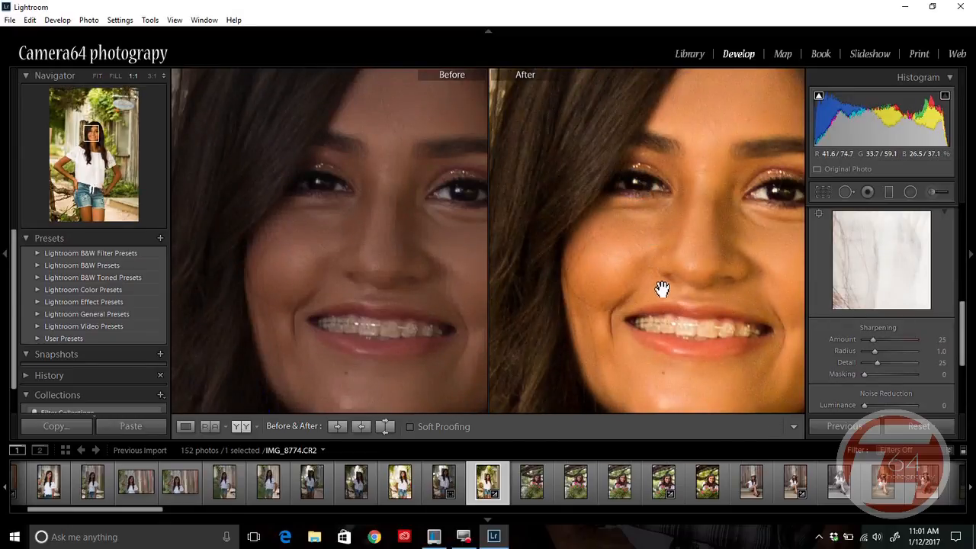
{"action": "left_click_drag", "start_coordinate": [661, 285], "coordinate": [720, 265]}
{"action": "left_click_drag", "start_coordinate": [710, 322], "coordinate": [719, 261]}
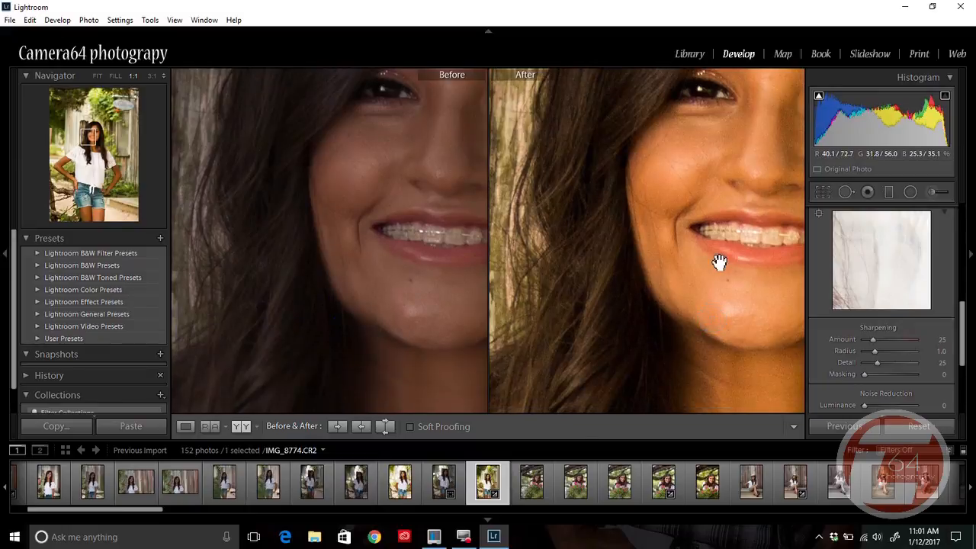
{"action": "left_click_drag", "start_coordinate": [756, 163], "coordinate": [682, 266]}
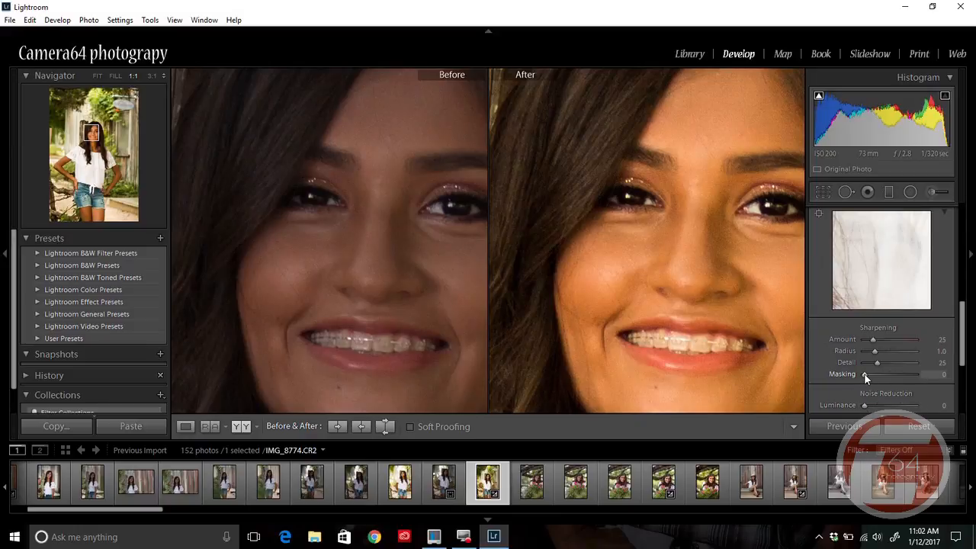
{"action": "key", "text": "alt"}
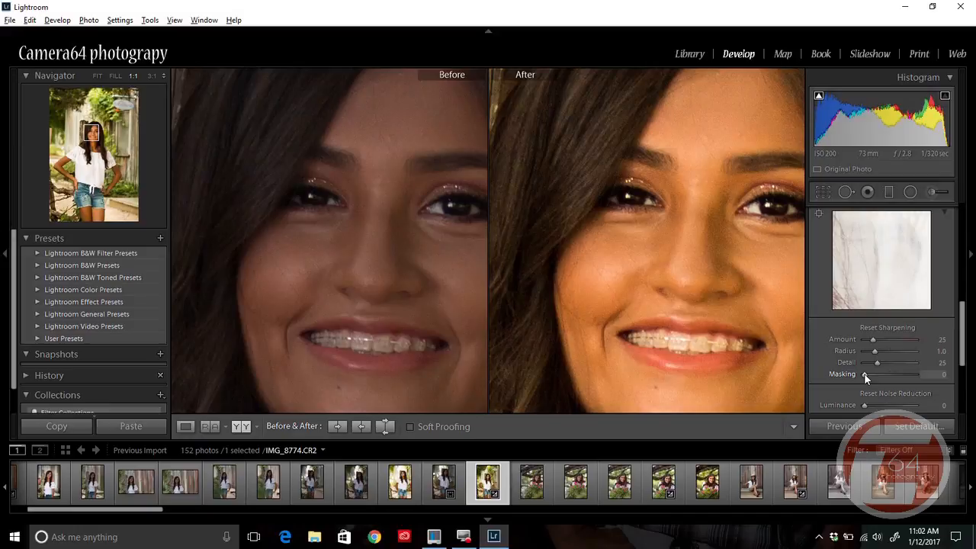
{"action": "left_click_drag", "start_coordinate": [864, 372], "coordinate": [864, 373]}
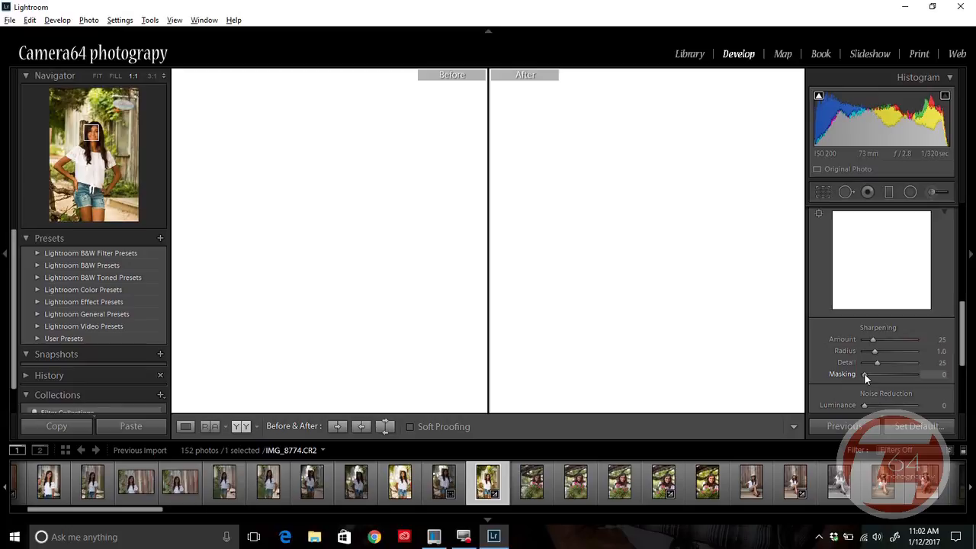
{"action": "left_click_drag", "start_coordinate": [865, 374], "coordinate": [905, 374]}
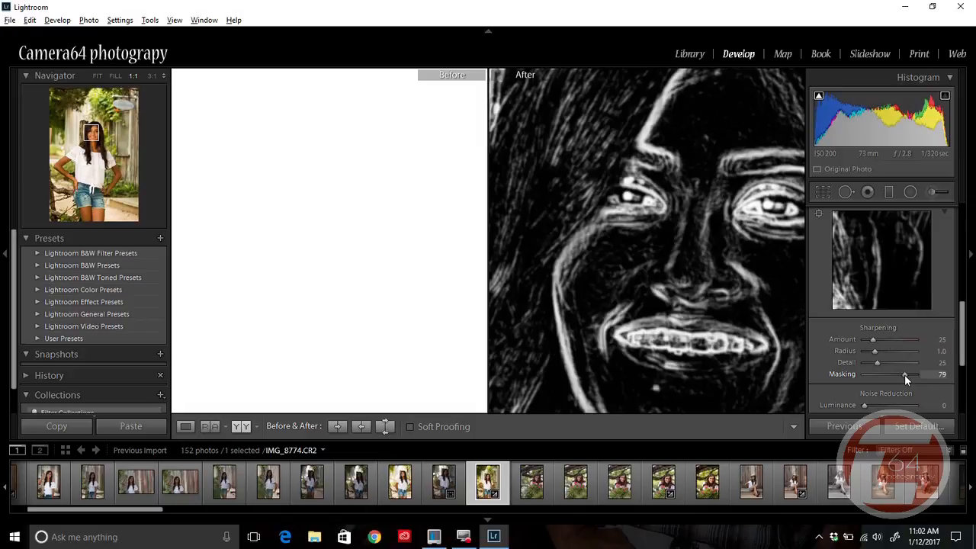
{"action": "left_click_drag", "start_coordinate": [904, 375], "coordinate": [904, 374]}
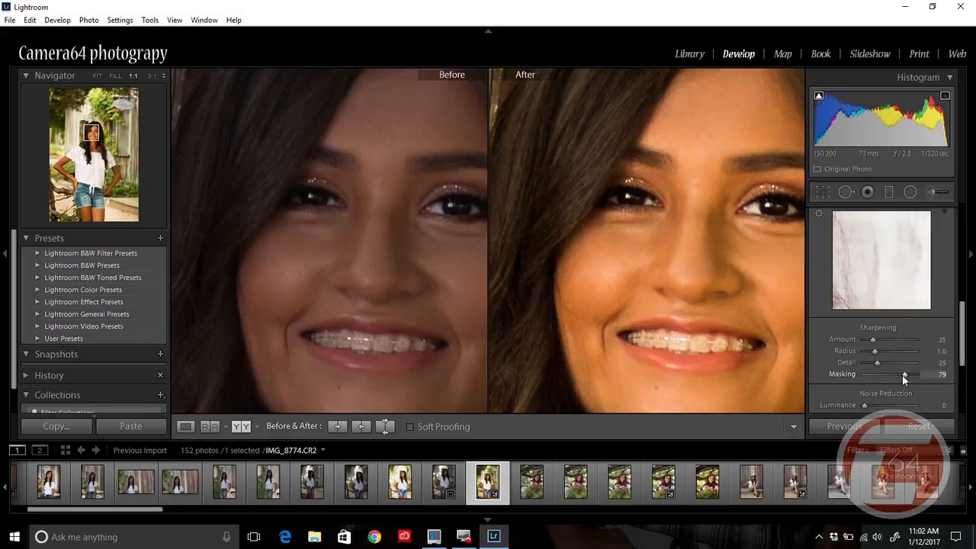
- Set the sharpening amount to 50 and check the face and hair at full size against the before version
{"action": "left_click_drag", "start_coordinate": [873, 339], "coordinate": [880, 340]}
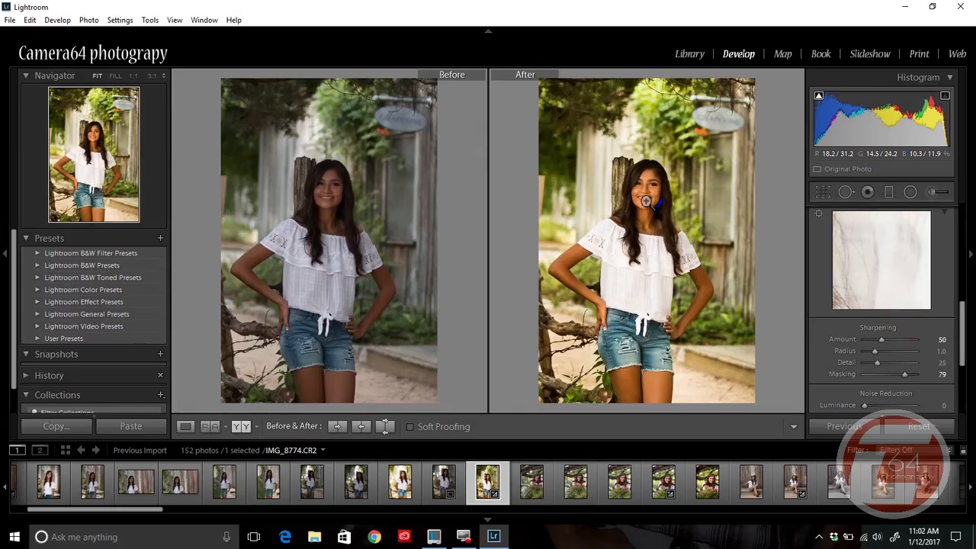
{"action": "left_click", "coordinate": [636, 196]}
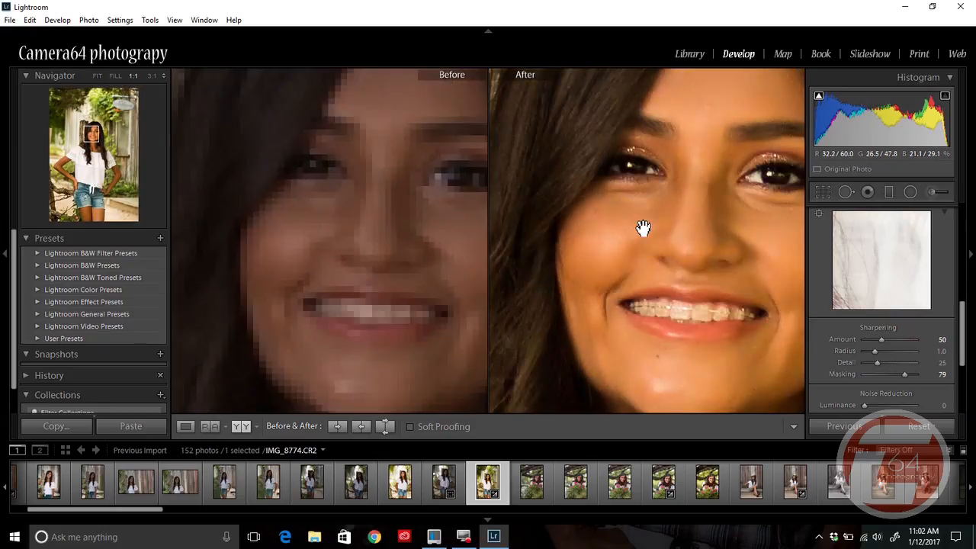
{"action": "left_click_drag", "start_coordinate": [689, 236], "coordinate": [689, 316]}
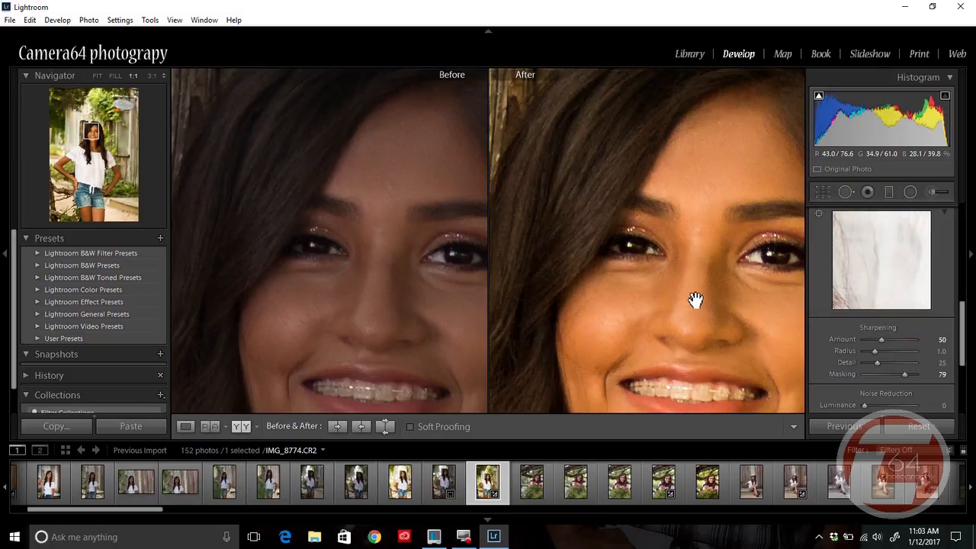
{"action": "left_click", "coordinate": [703, 317]}
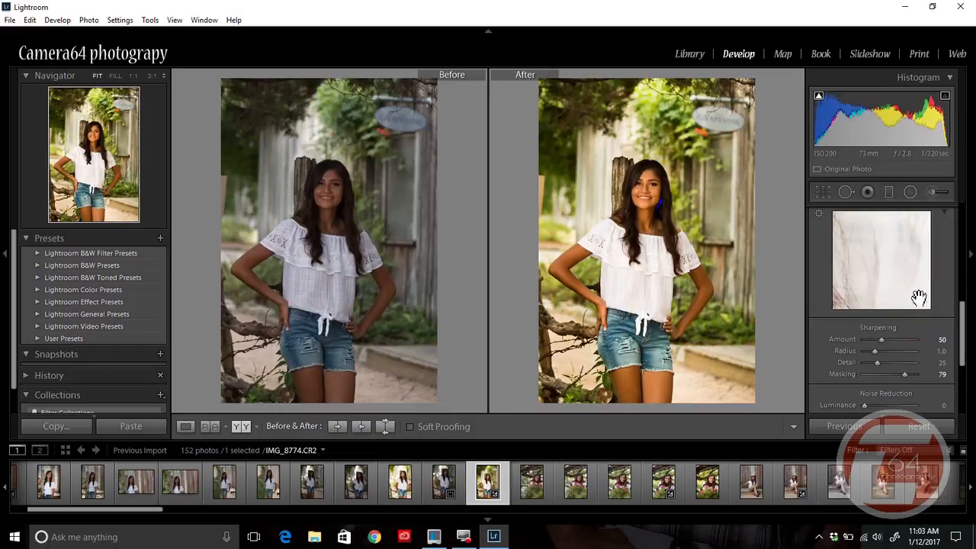
- Enable the lens profile corrections with the default setup for the Canon lens
{"action": "scroll", "coordinate": [952, 285], "scroll_direction": "down", "scroll_amount": 5}
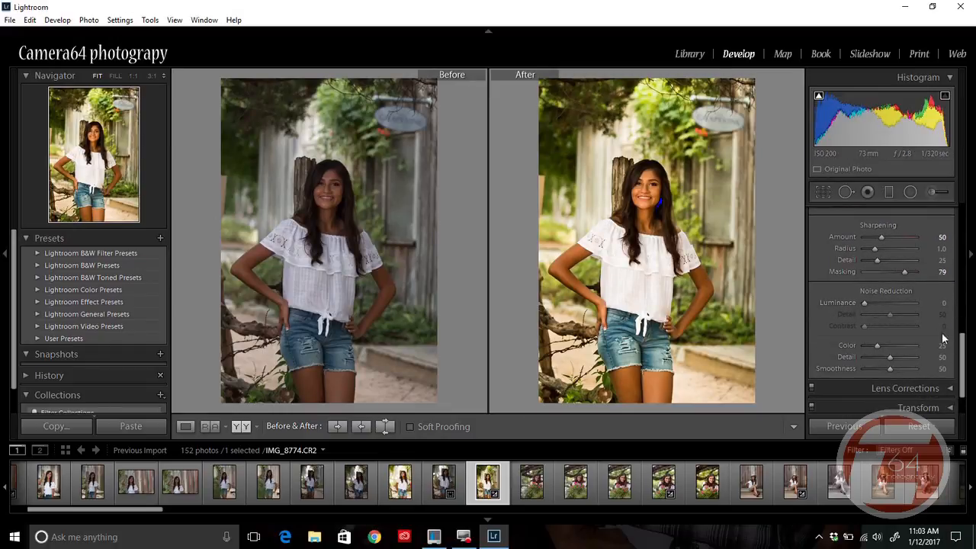
{"action": "left_click_drag", "start_coordinate": [959, 344], "coordinate": [962, 302]}
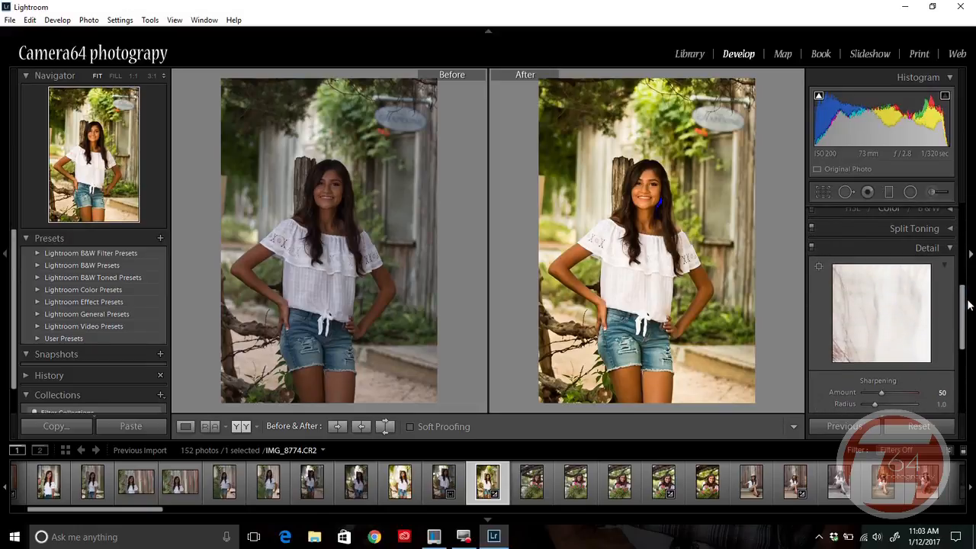
{"action": "left_click", "coordinate": [950, 249]}
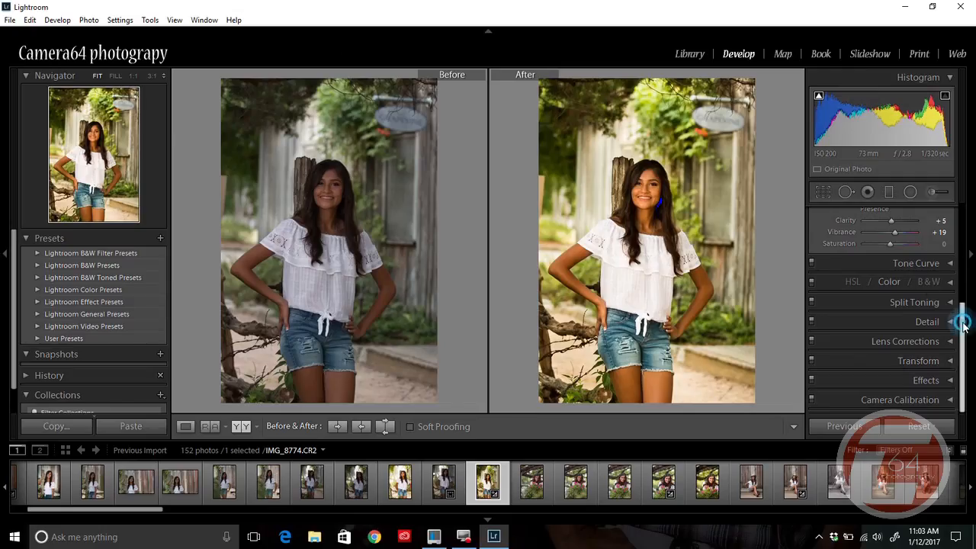
{"action": "left_click", "coordinate": [929, 341]}
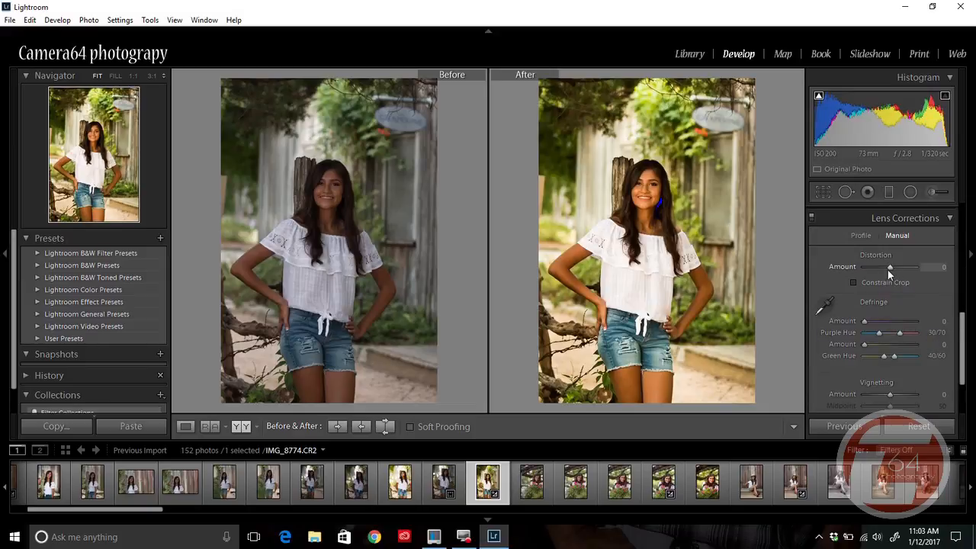
{"action": "left_click", "coordinate": [863, 235]}
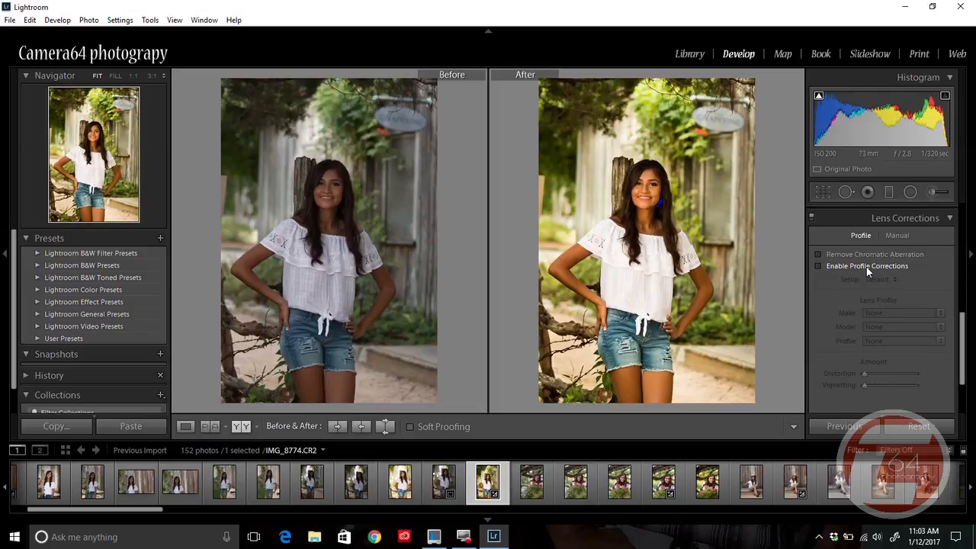
{"action": "left_click", "coordinate": [818, 266]}
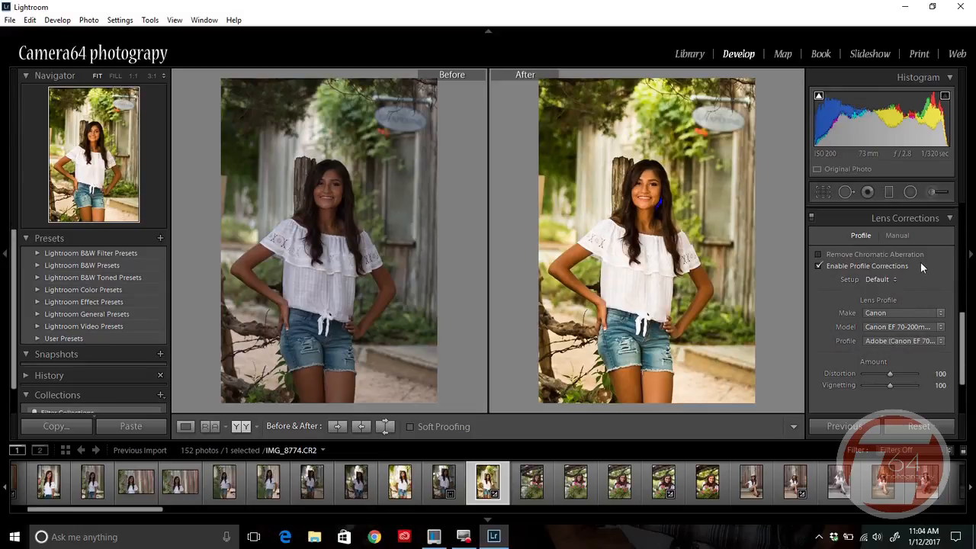
- Set the purple defringe amount to 5 and check the blouse knot, waistband and arm edges at full size
{"action": "left_click", "coordinate": [898, 233]}
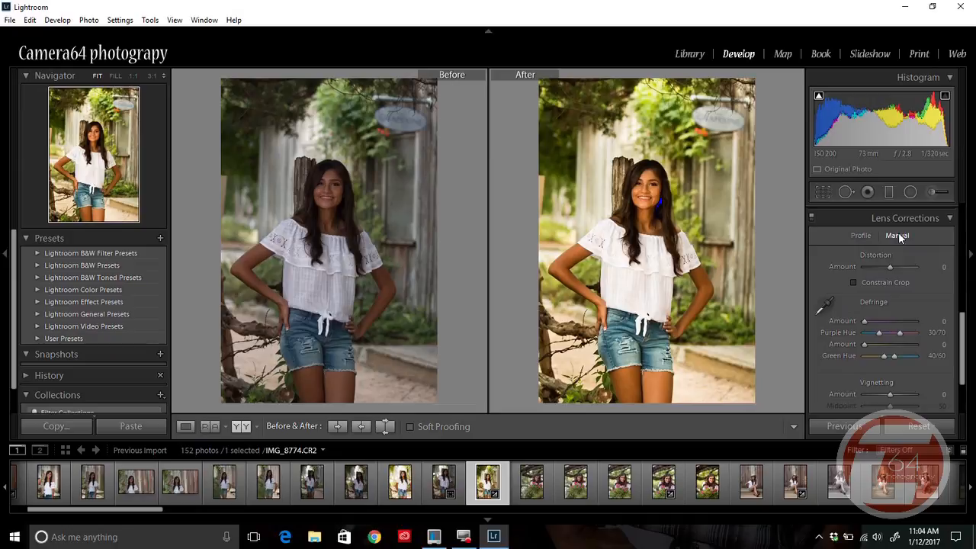
{"action": "left_click", "coordinate": [893, 267]}
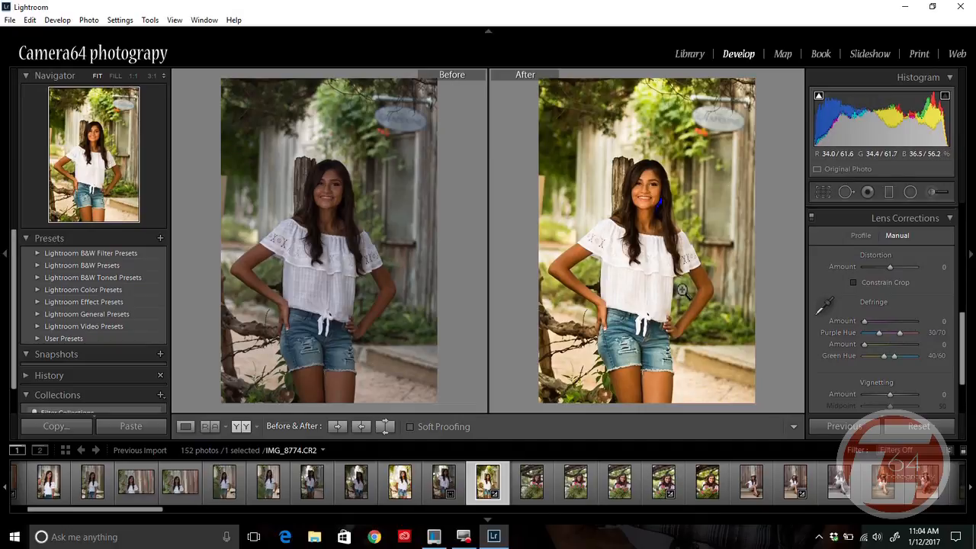
{"action": "left_click_drag", "start_coordinate": [864, 323], "coordinate": [879, 322]}
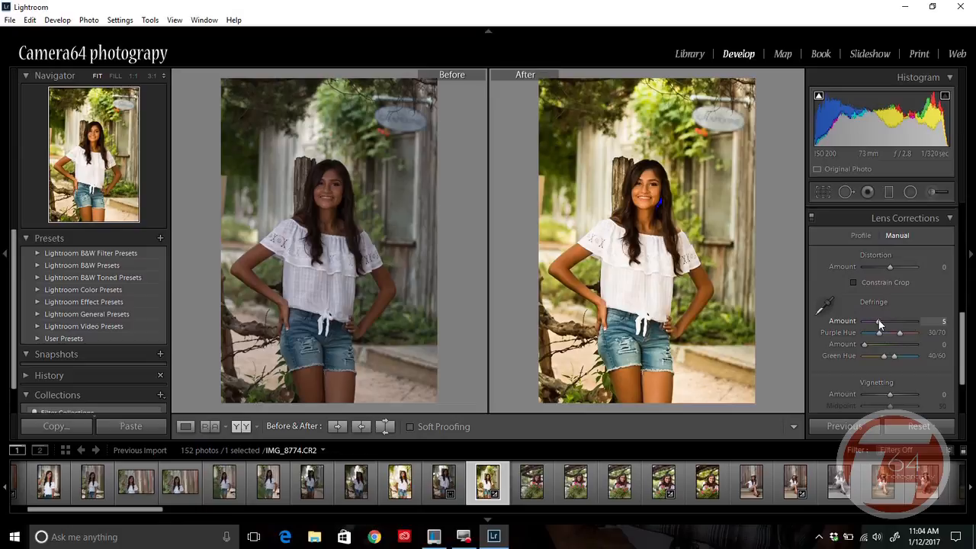
{"action": "left_click", "coordinate": [676, 310]}
{"action": "left_click_drag", "start_coordinate": [647, 344], "coordinate": [668, 273]}
{"action": "left_click_drag", "start_coordinate": [574, 236], "coordinate": [753, 327]}
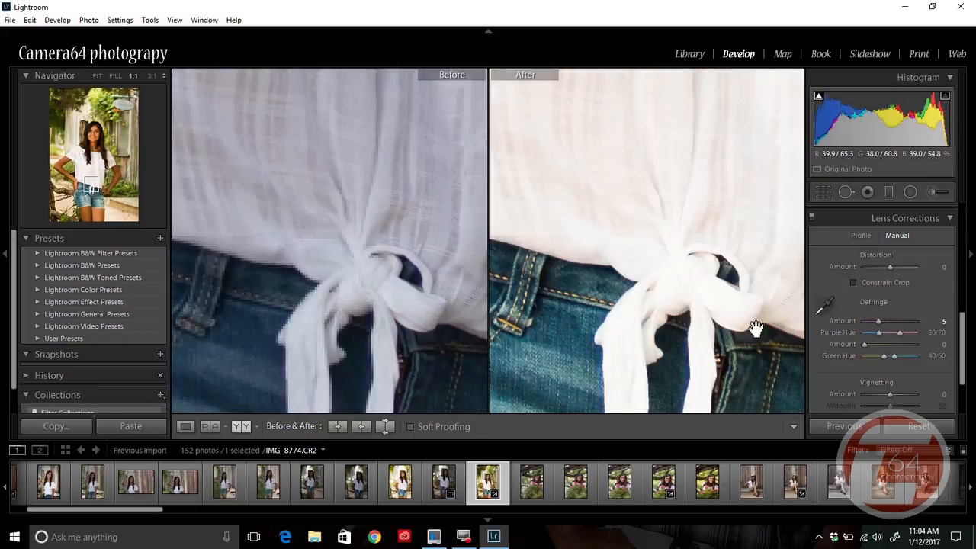
{"action": "left_click_drag", "start_coordinate": [538, 257], "coordinate": [693, 266]}
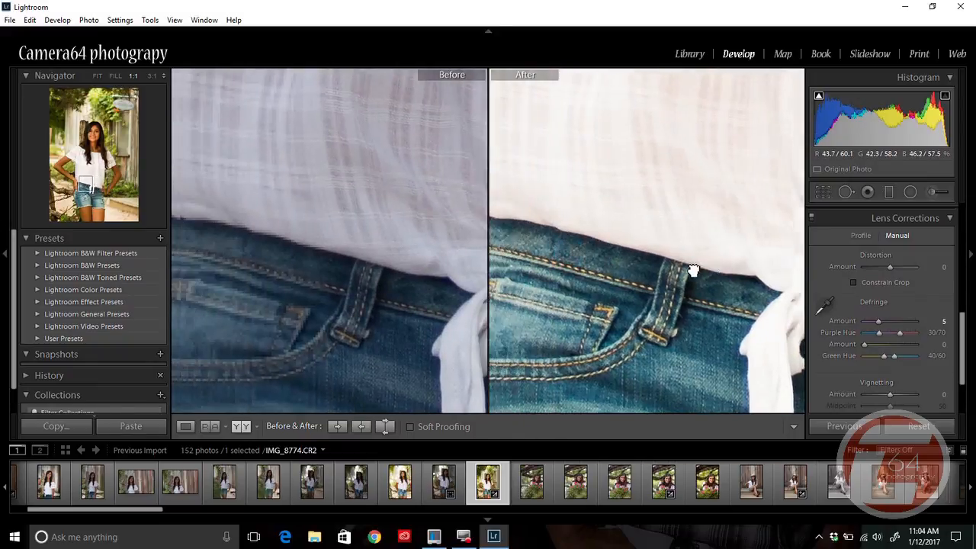
{"action": "left_click_drag", "start_coordinate": [566, 233], "coordinate": [730, 280]}
{"action": "left_click_drag", "start_coordinate": [666, 141], "coordinate": [676, 270]}
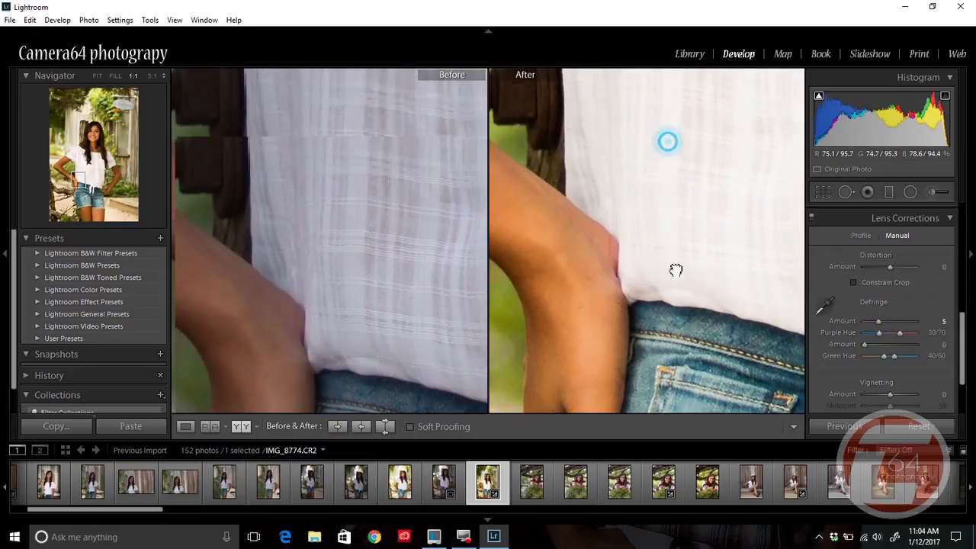
{"action": "left_click", "coordinate": [678, 225]}
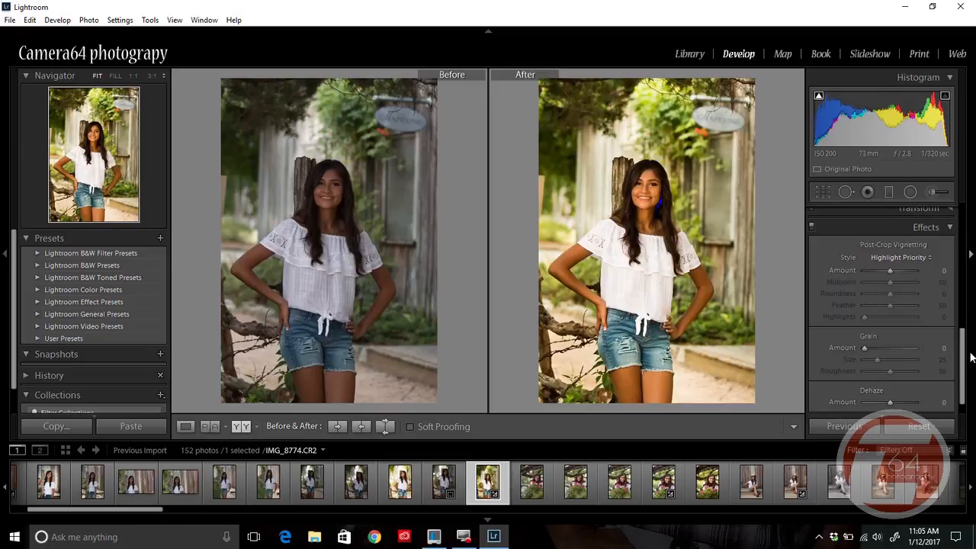
- Set the post-crop vignetting amount to −17, comparing against a light vignette of +43 and a darker one of −52
{"action": "scroll", "coordinate": [965, 355], "scroll_direction": "up", "scroll_amount": 1}
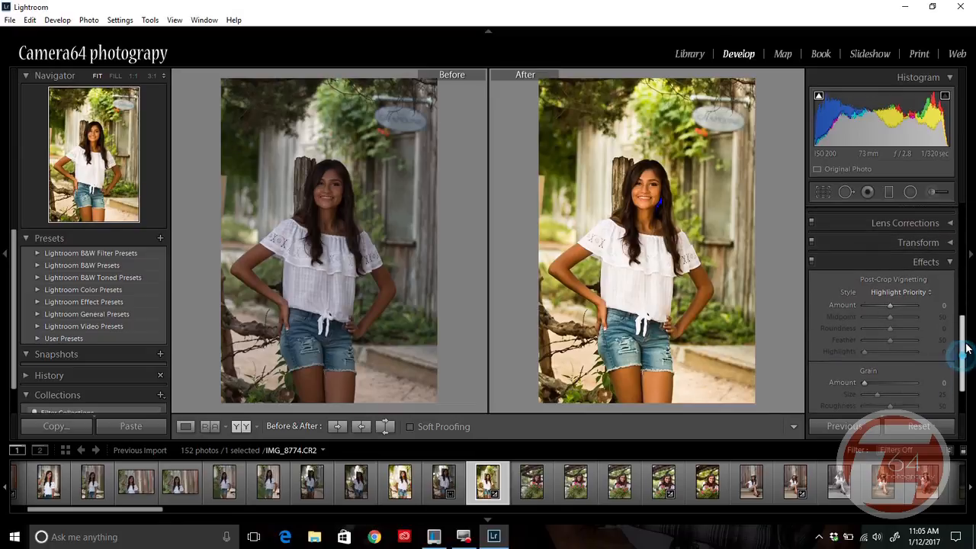
{"action": "scroll", "coordinate": [965, 354], "scroll_direction": "down", "scroll_amount": 2}
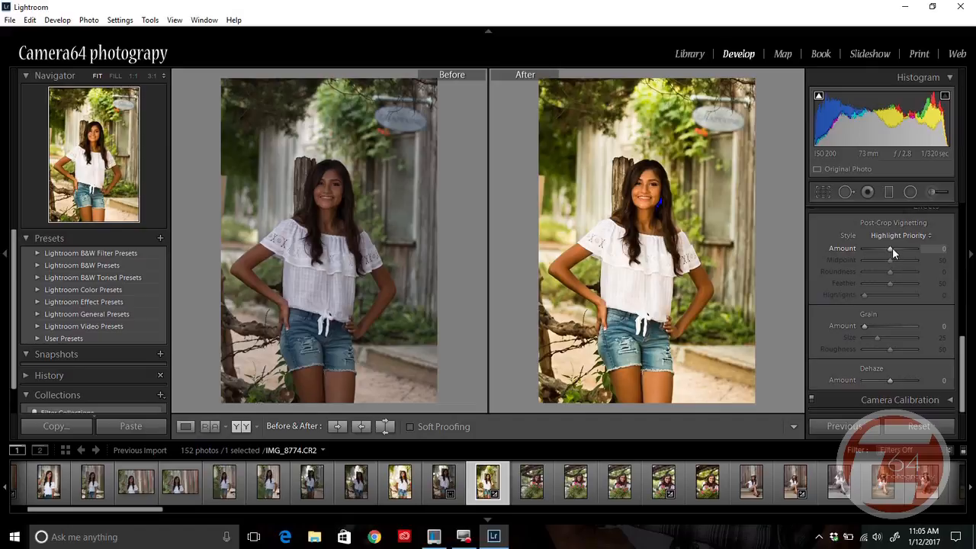
{"action": "left_click_drag", "start_coordinate": [892, 247], "coordinate": [903, 248]}
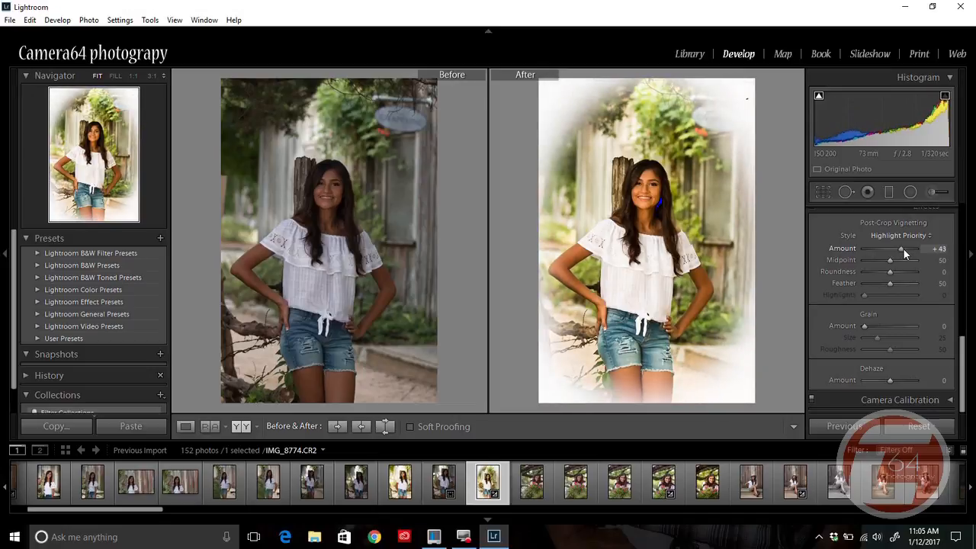
{"action": "mouse_move", "coordinate": [903, 248]}
{"action": "left_mouse_down"}
{"action": "mouse_move", "coordinate": [881, 250]}
{"action": "mouse_move", "coordinate": [889, 248]}
{"action": "left_mouse_up"}
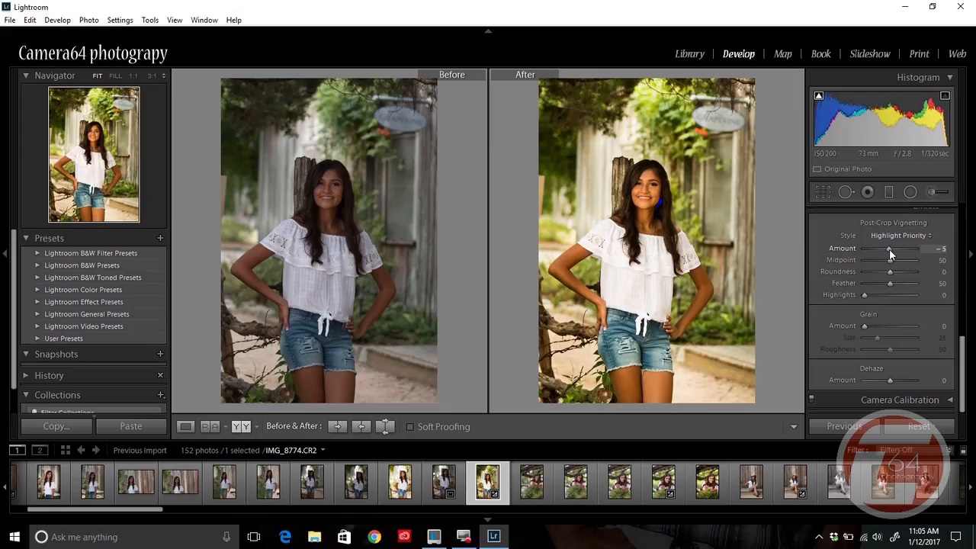
{"action": "left_click_drag", "start_coordinate": [889, 249], "coordinate": [889, 254]}
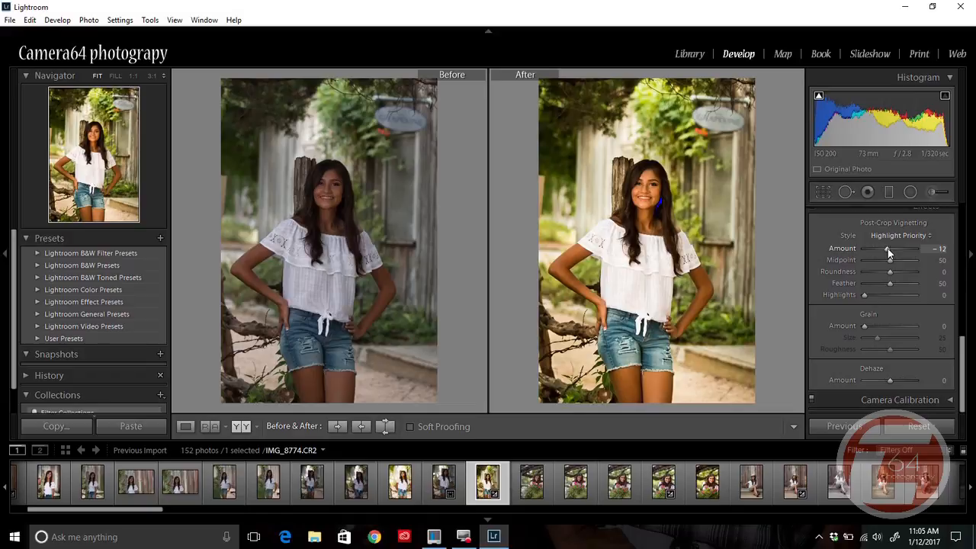
{"action": "left_click_drag", "start_coordinate": [889, 251], "coordinate": [879, 251]}
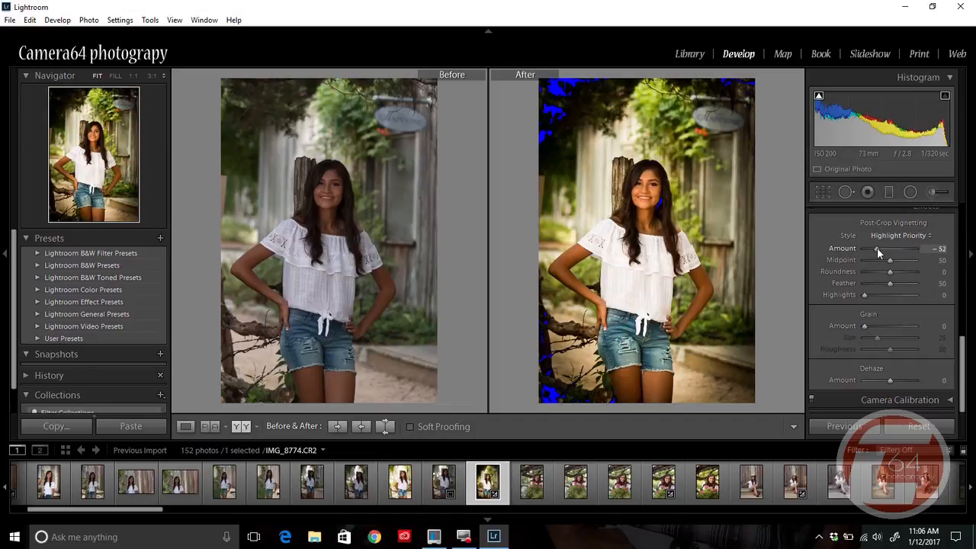
{"action": "left_click_drag", "start_coordinate": [878, 250], "coordinate": [883, 249]}
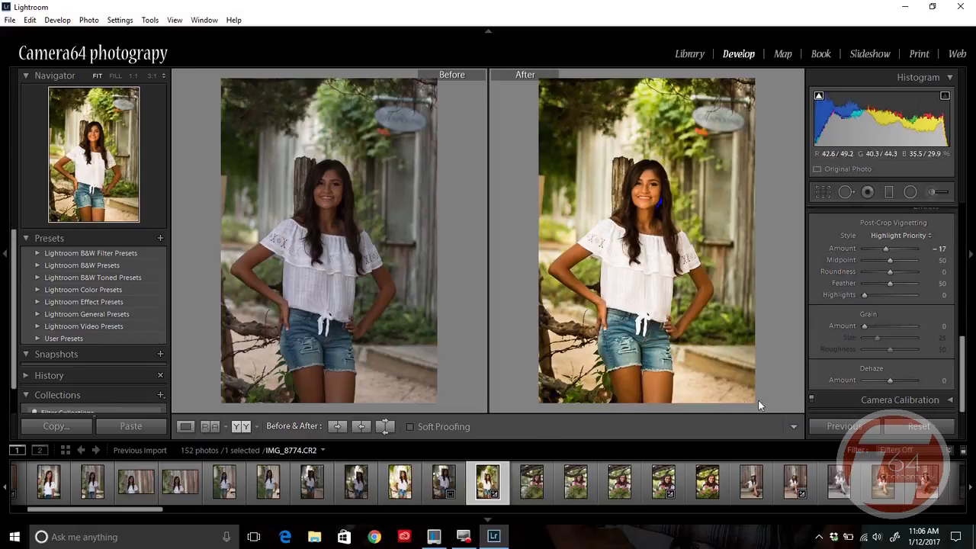
- Collapse the Effects settings and open the Camera Calibration settings for the portrait
{"action": "left_click", "coordinate": [970, 340]}
{"action": "left_click", "coordinate": [972, 263]}
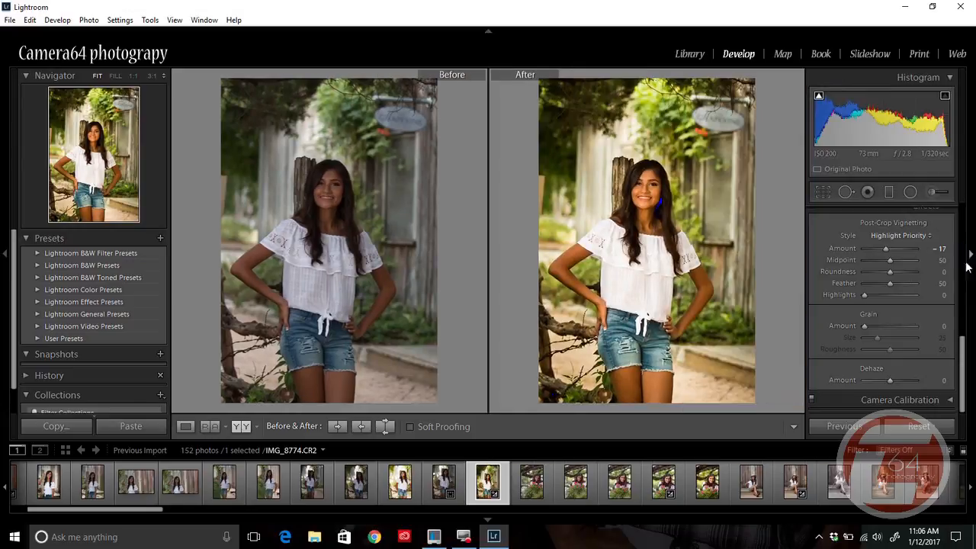
{"action": "scroll", "coordinate": [965, 338], "scroll_direction": "up", "scroll_amount": 2}
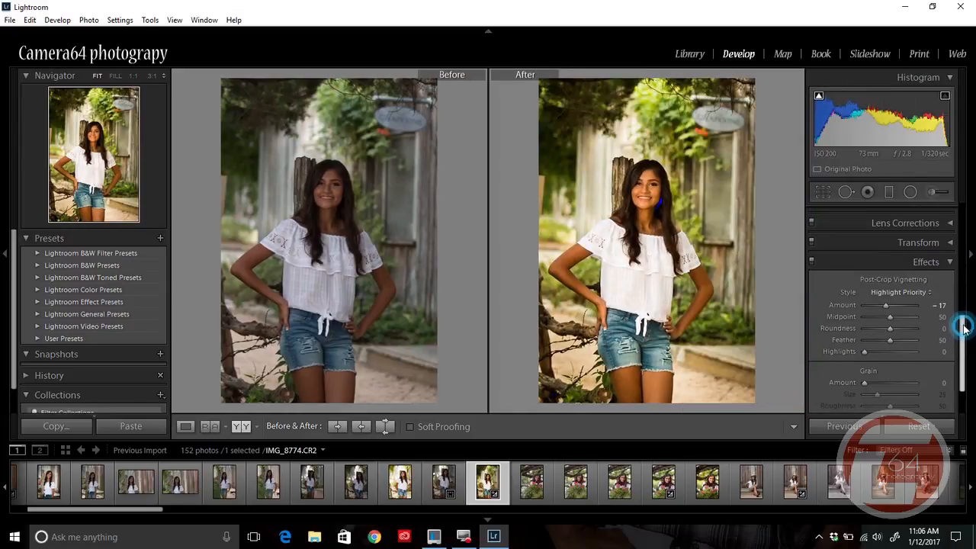
{"action": "left_click", "coordinate": [951, 263]}
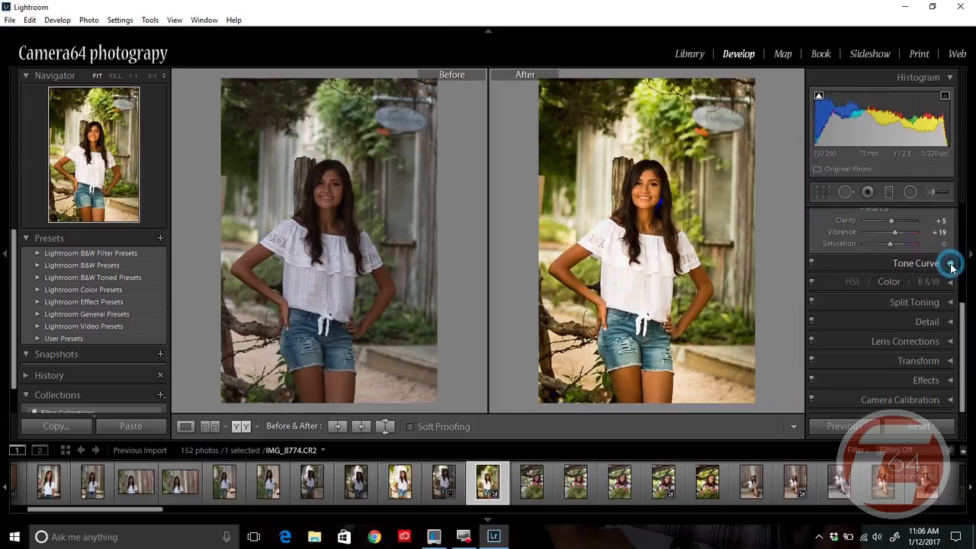
{"action": "left_click", "coordinate": [966, 318]}
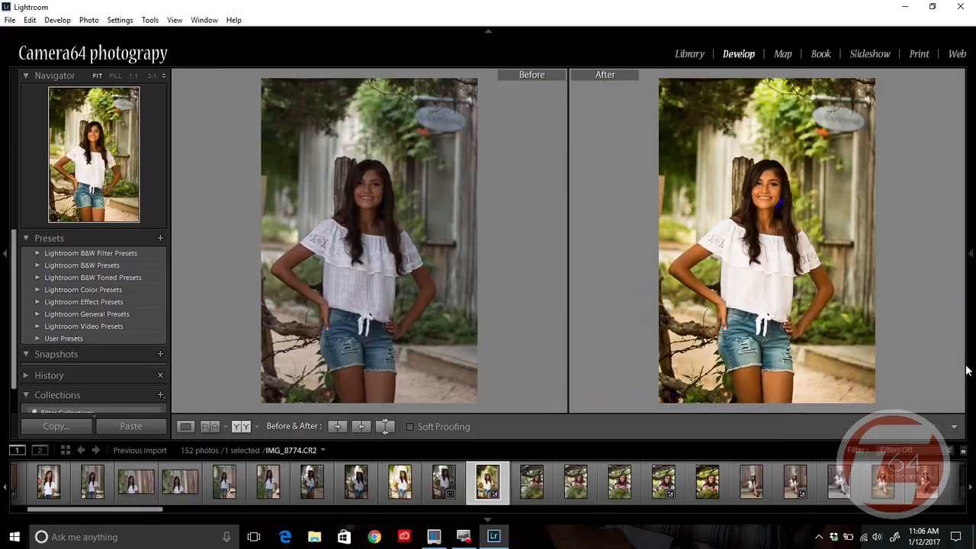
{"action": "left_click", "coordinate": [967, 286]}
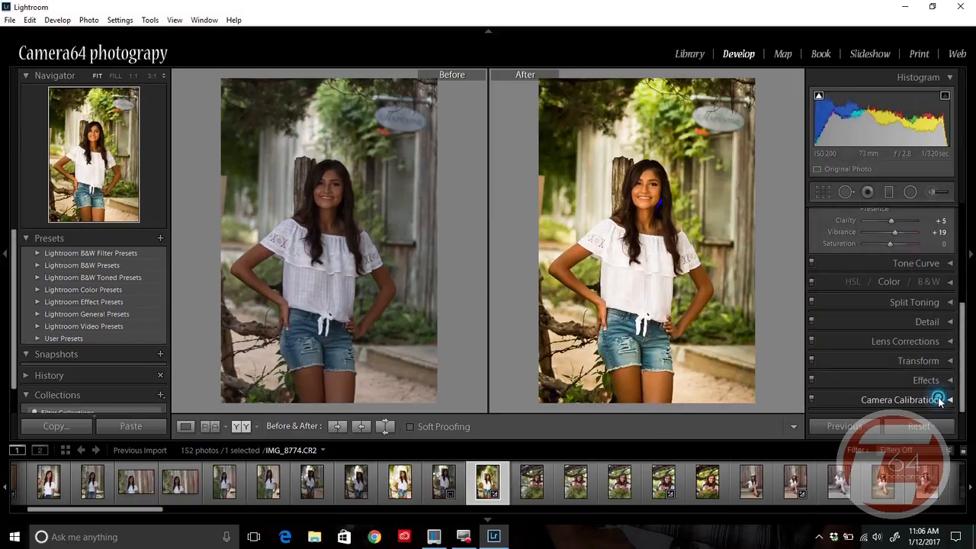
{"action": "left_click", "coordinate": [939, 400]}
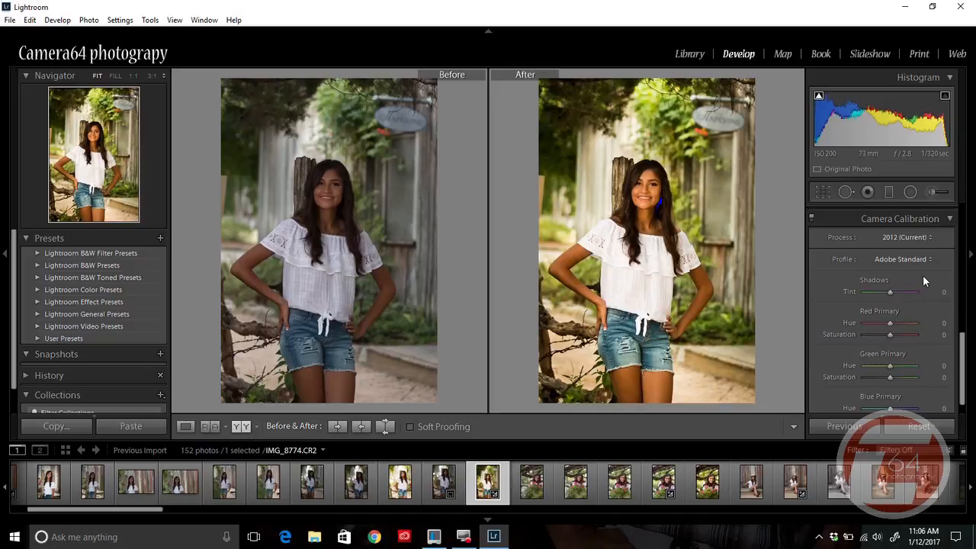